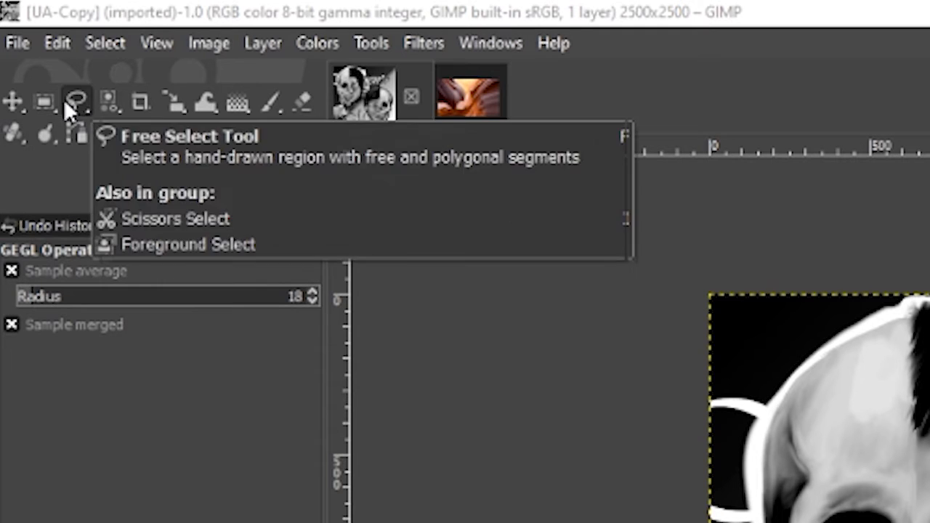
Step: Activate the Ellipse Select tool and view the tools grouped with the Paintbrush
right_click(47, 98)
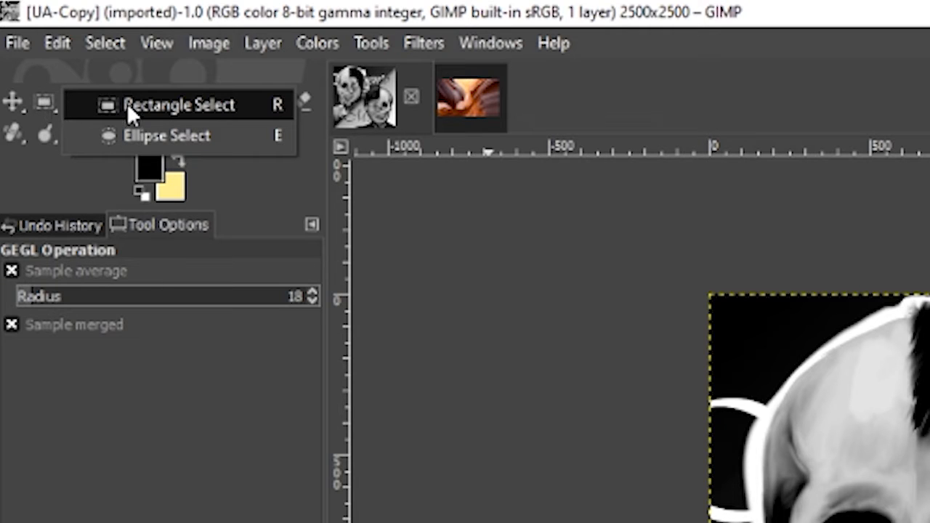
left_click(121, 137)
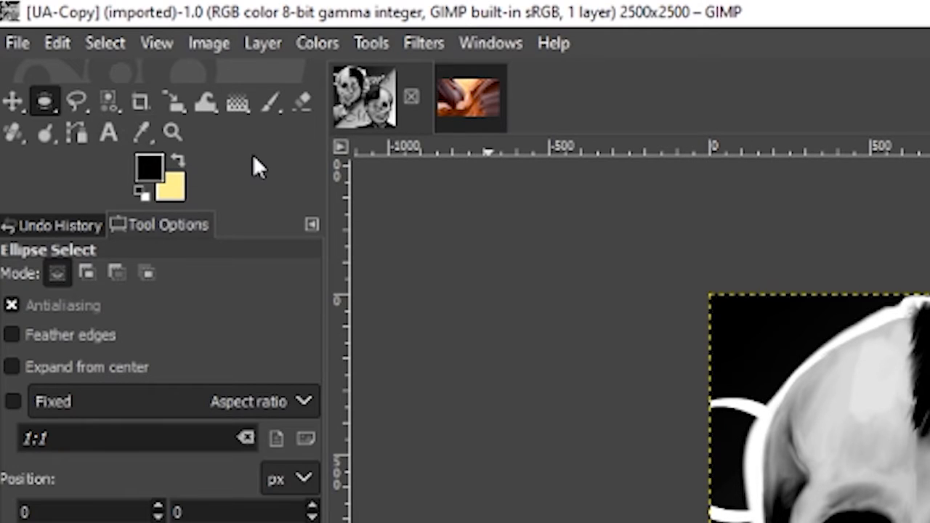
right_click(272, 97)
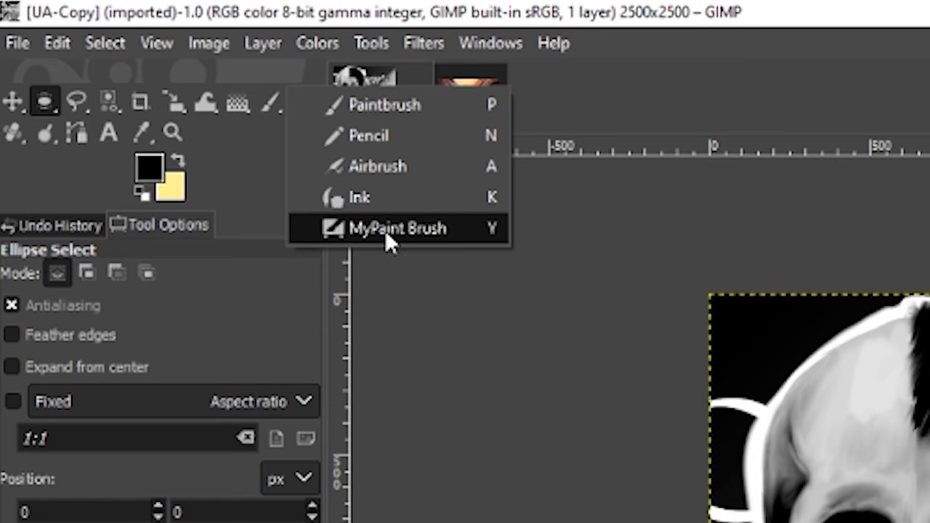
left_click(392, 286)
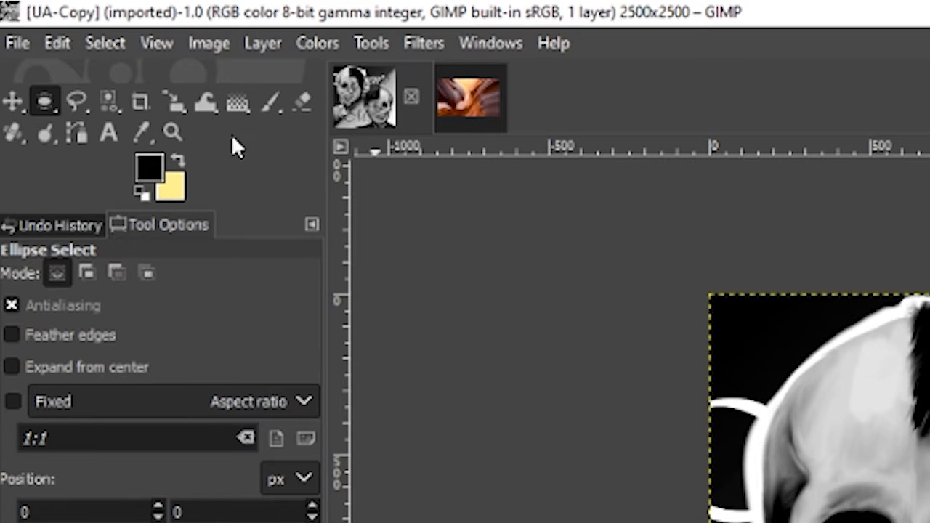
right_click(273, 96)
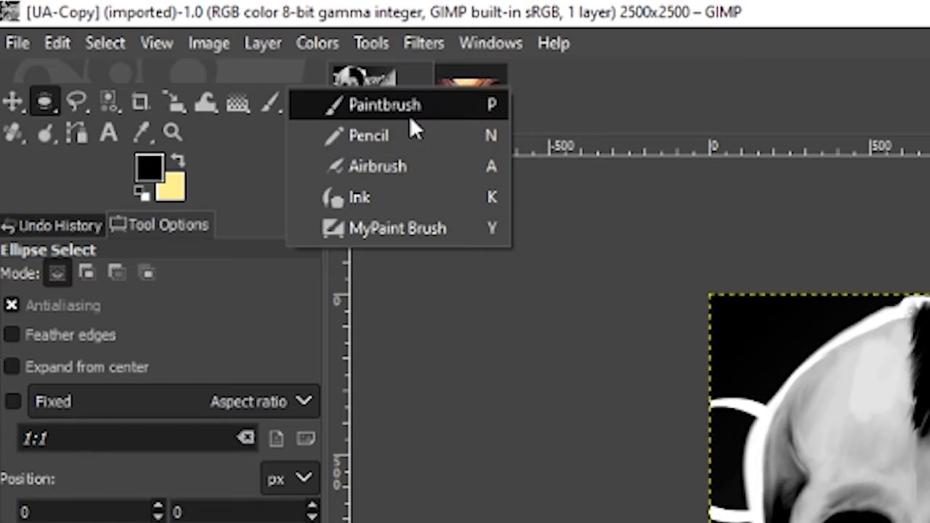
left_click(415, 369)
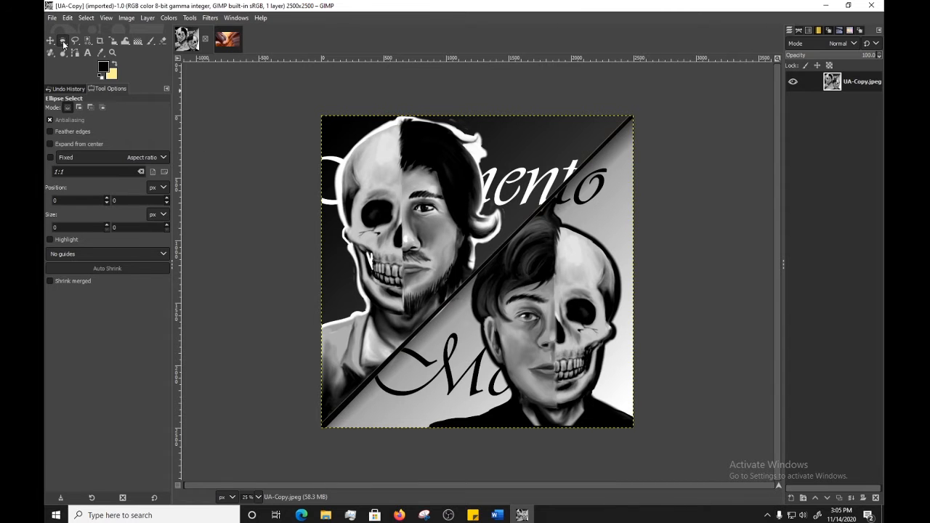
Step: Try the Paintbrush and Smudge tools, enlarging the Smudge brush size, and return to the Paintbrush
left_click(151, 40)
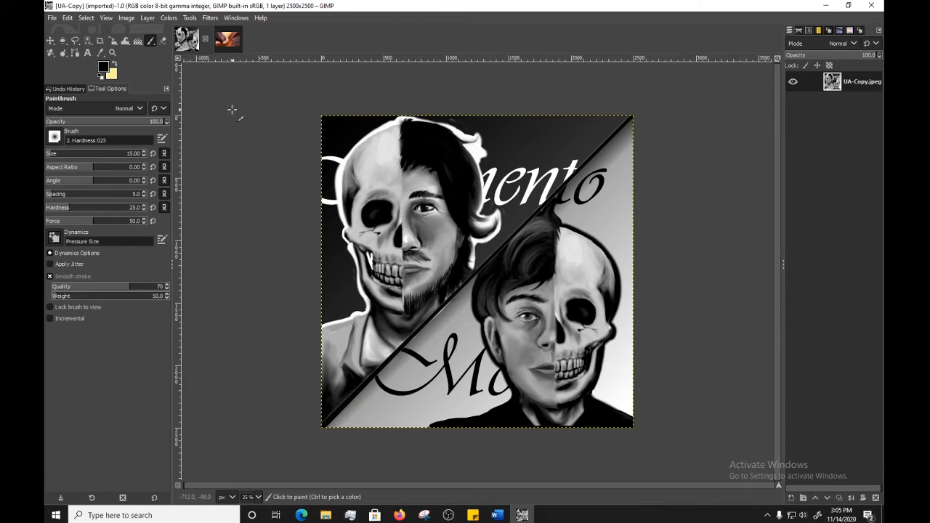
key("s")
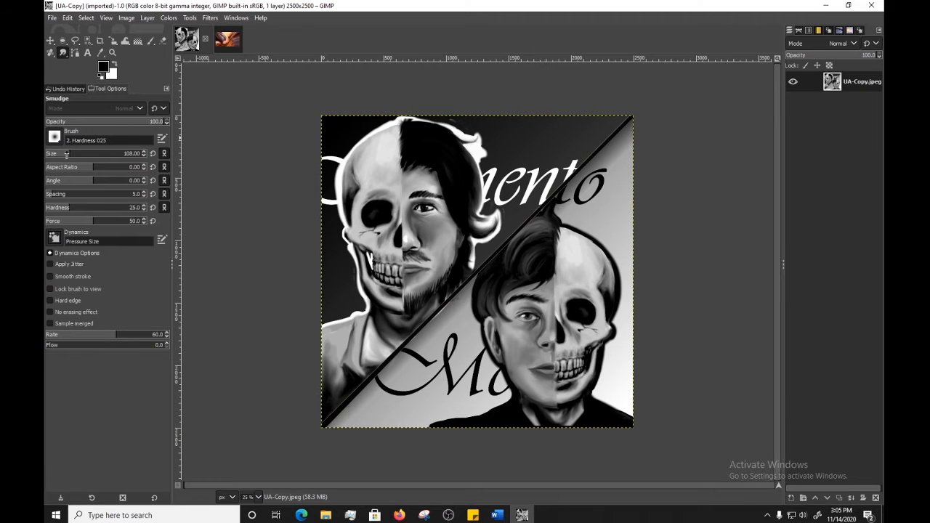
left_click_drag(68, 154, 104, 155)
key("p")
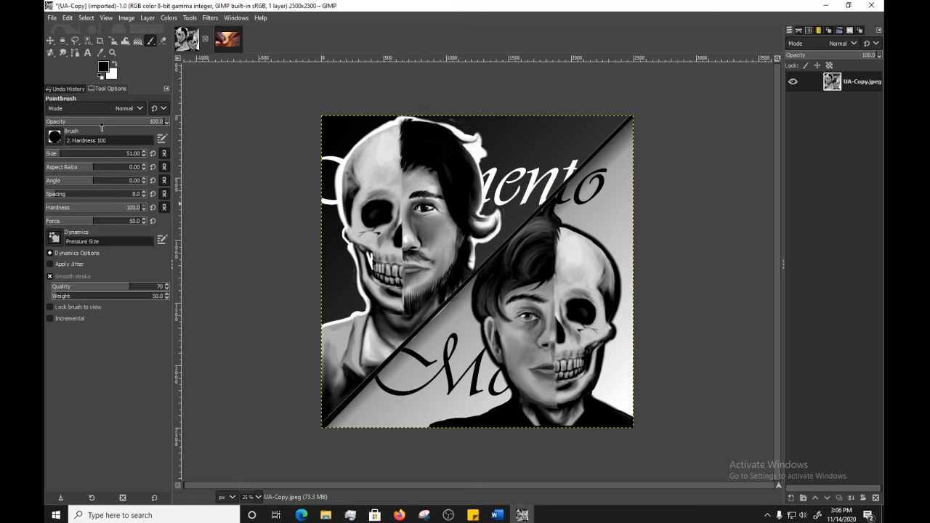
Step: Review the undo history, the Paintbrush options and the dialogs that can be added as tabs to the tool options dock
left_click(67, 89)
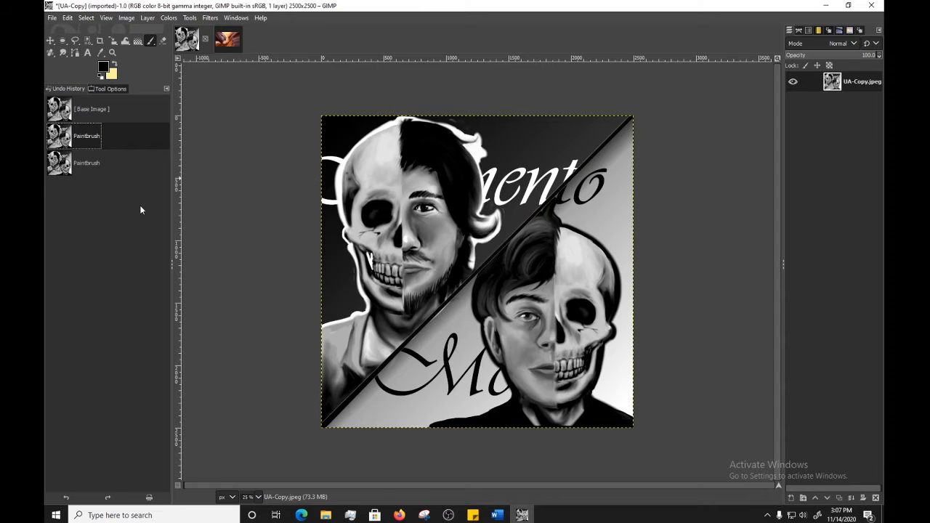
left_click(97, 88)
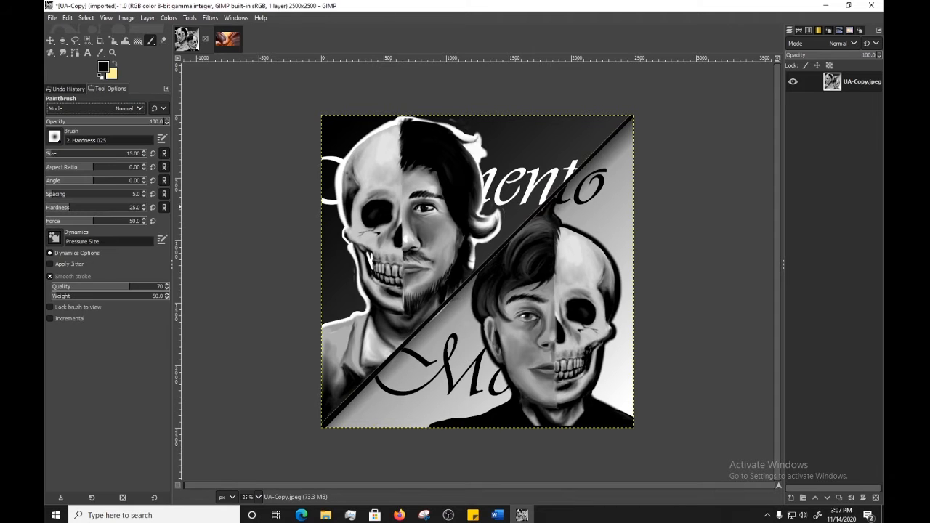
left_click(166, 89)
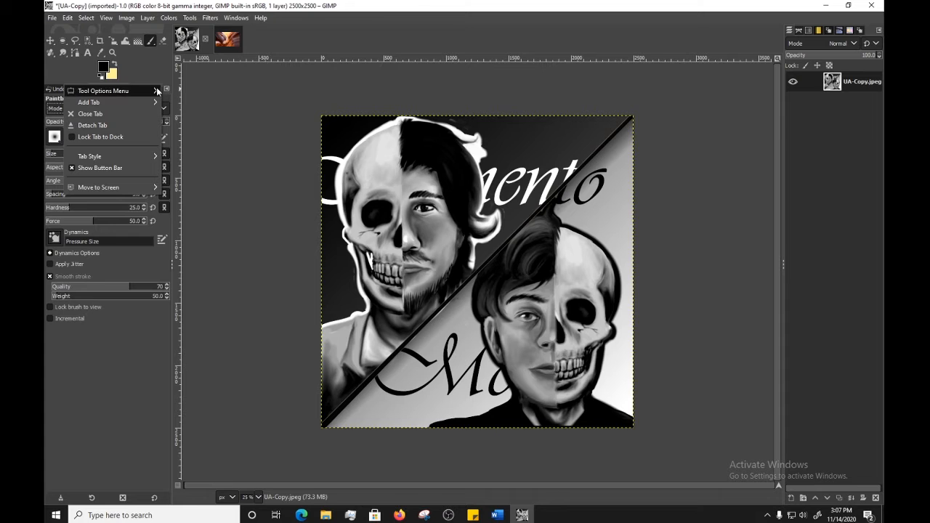
mouse_move(117, 90)
mouse_move(196, 91)
left_click(322, 95)
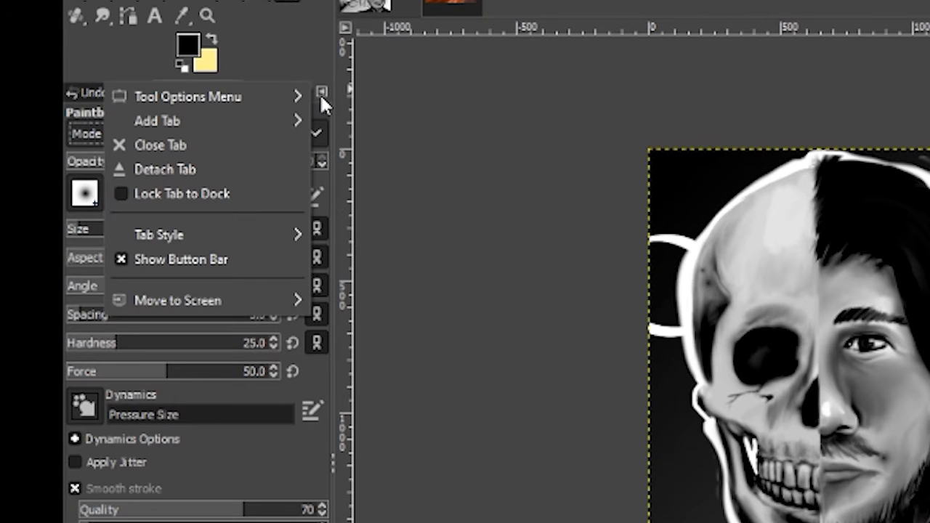
mouse_move(239, 134)
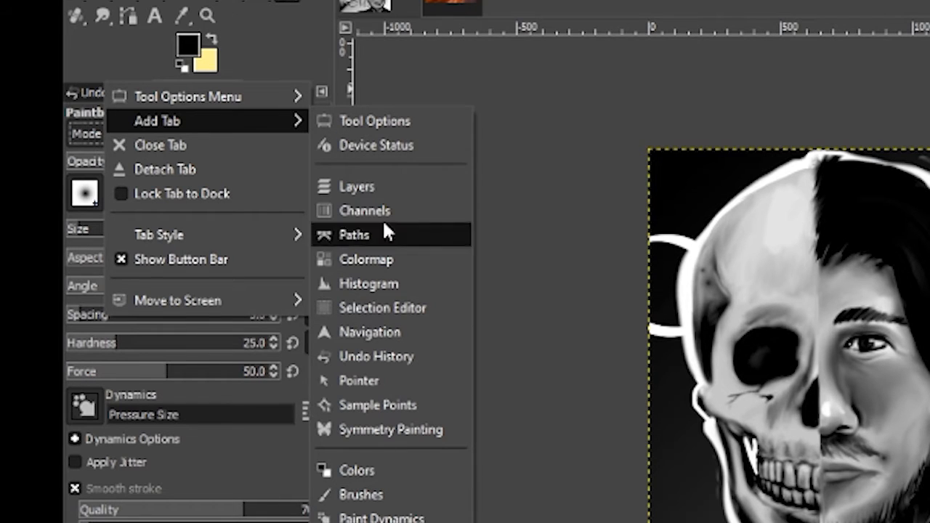
left_click(372, 121)
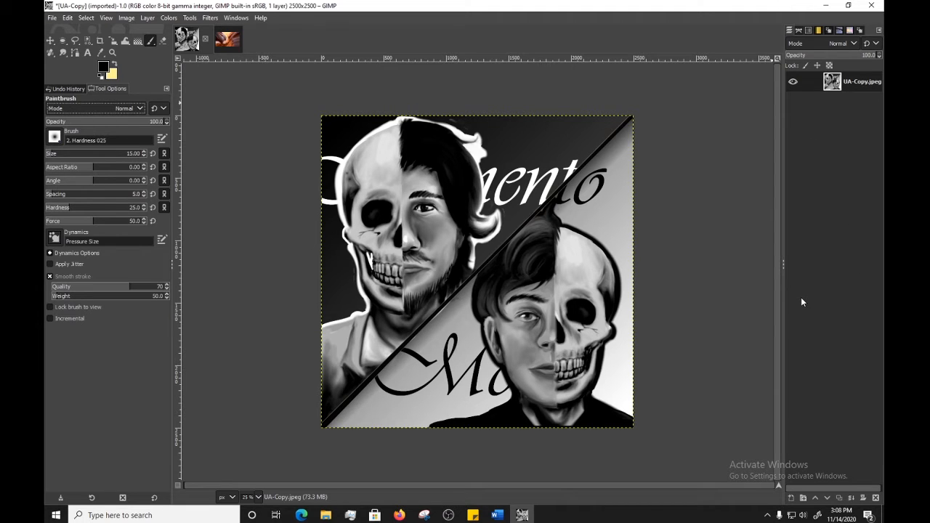
Step: Create a 2500 x 2500 px transparent layer named linework and scribble black strokes across it with a size 101 brush
right_click(807, 145)
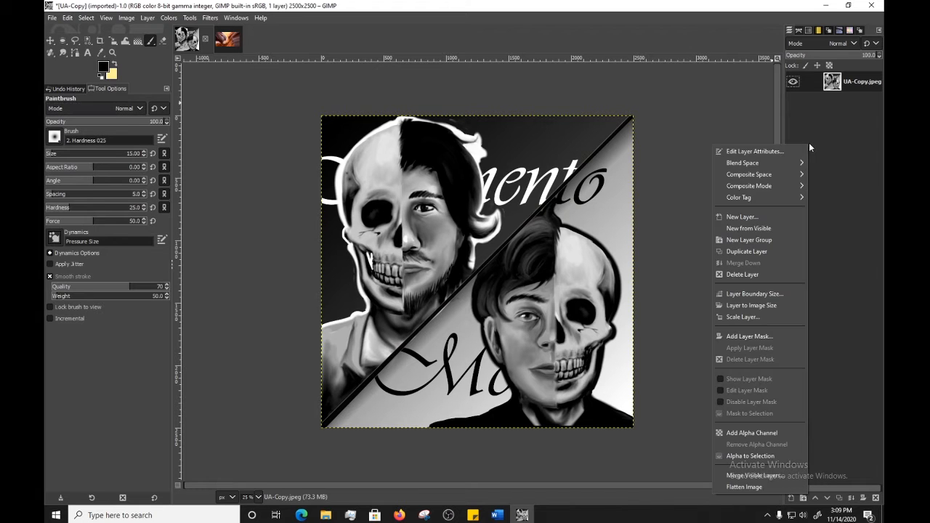
left_click(743, 217)
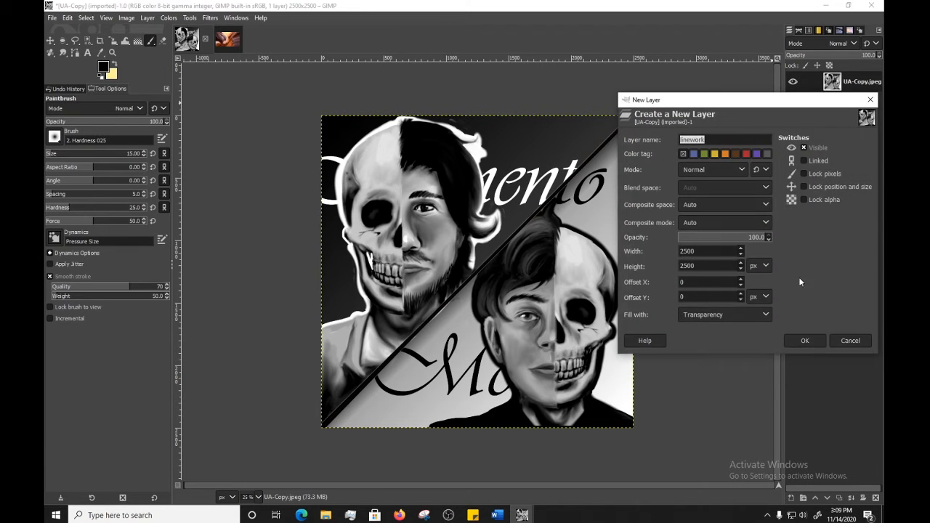
left_click(810, 338)
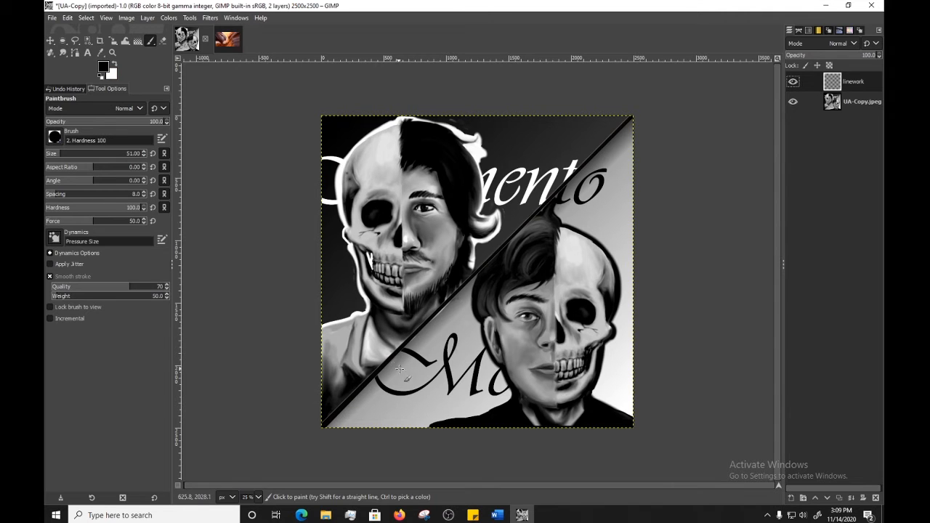
left_click_drag(122, 157, 69, 154)
mouse_move(371, 341)
left_mouse_down()
mouse_move(465, 175)
mouse_move(584, 384)
mouse_move(617, 244)
mouse_move(556, 298)
mouse_move(581, 240)
mouse_move(410, 230)
mouse_move(335, 293)
mouse_move(401, 186)
left_mouse_up()
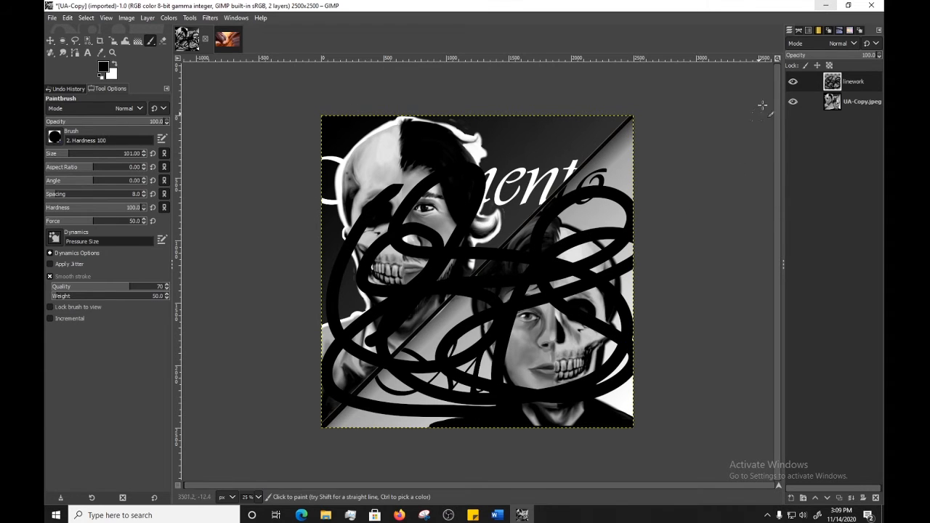
Step: Toggle the linework layer's visibility to compare the image with and without the scribble, and delete the layer
left_click(793, 82)
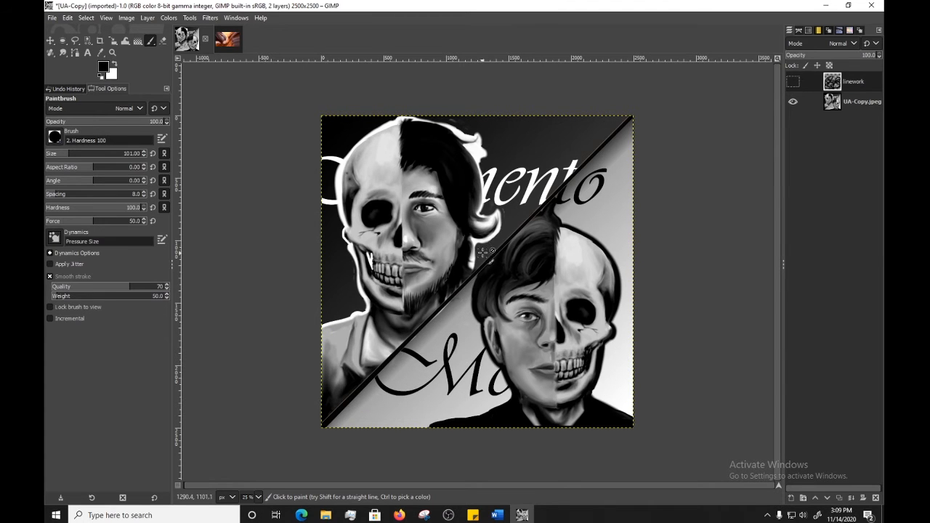
left_click(793, 81)
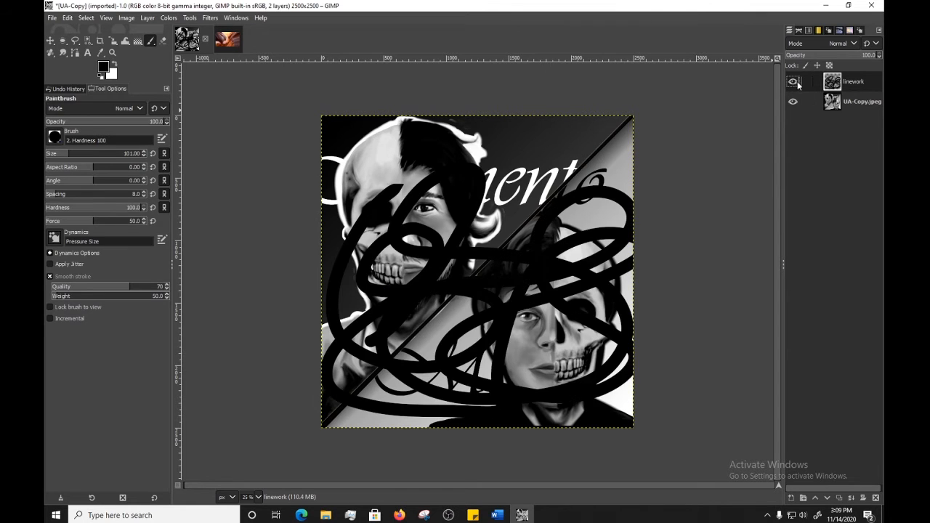
left_click(794, 82)
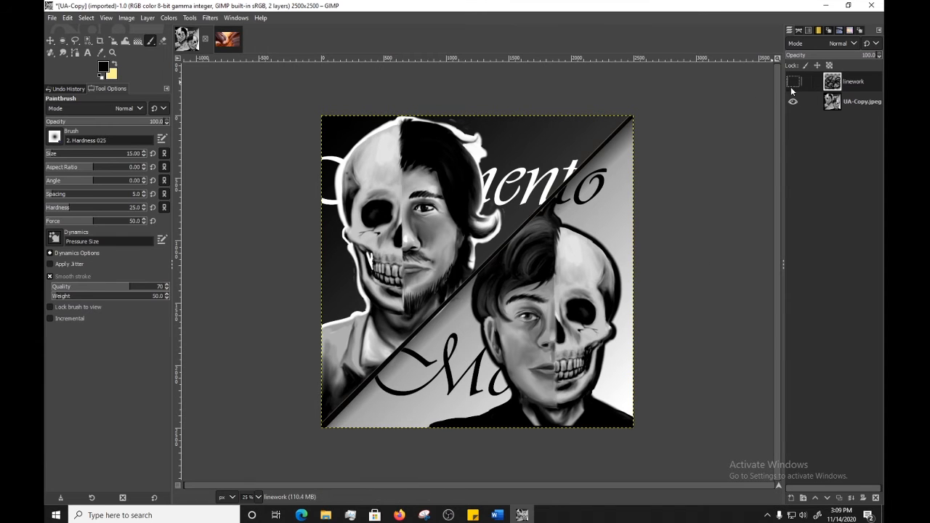
left_click(793, 82)
left_click(794, 82)
right_click(843, 81)
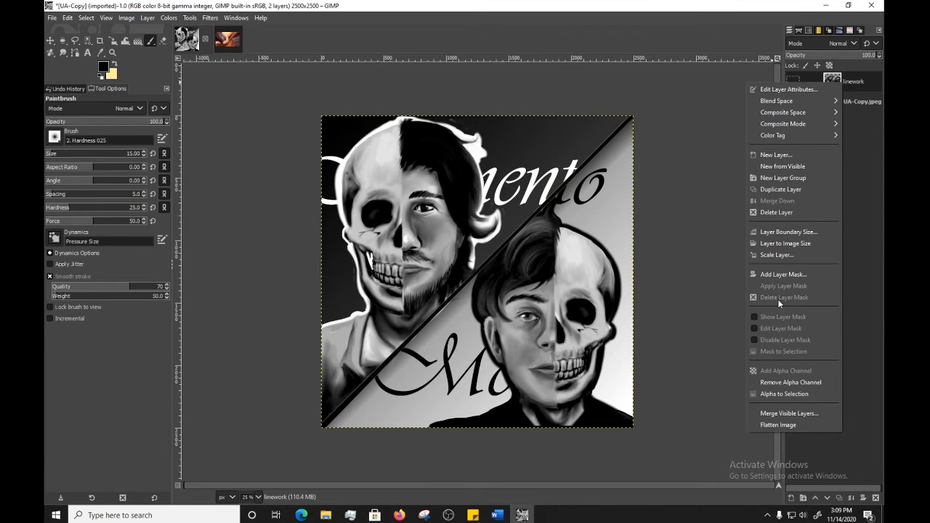
left_click(819, 213)
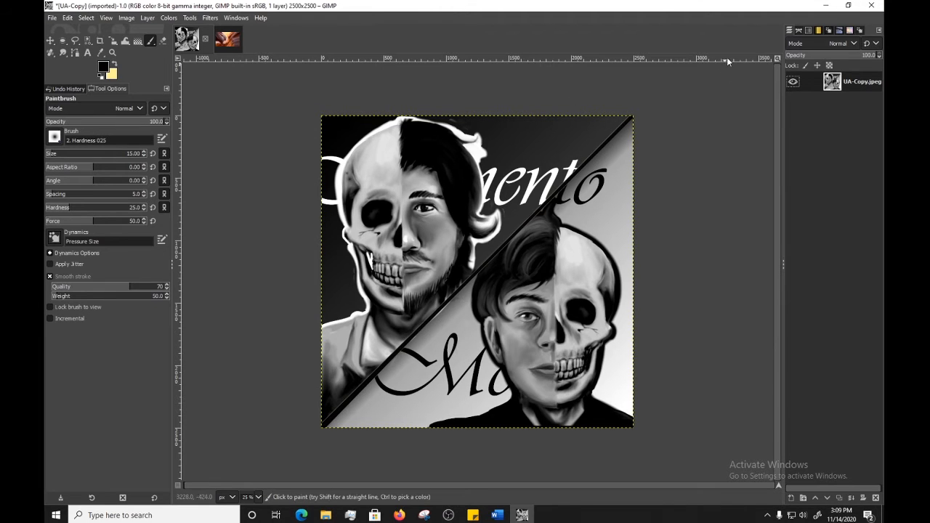
Step: Look through the paths, channels, gradients, paint dynamics, patterns, MyPaint brushes and dynamics editor dialogs, and return to the layers list
left_click(800, 31)
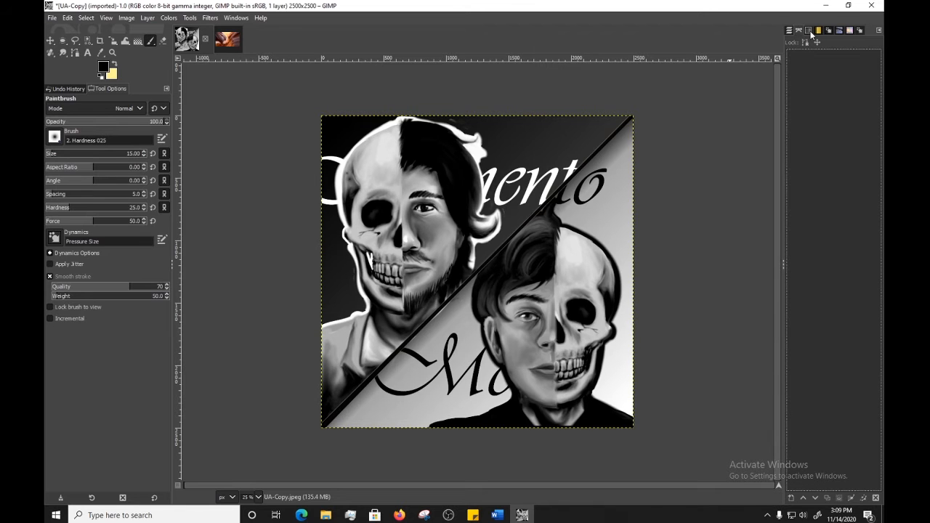
left_click(809, 32)
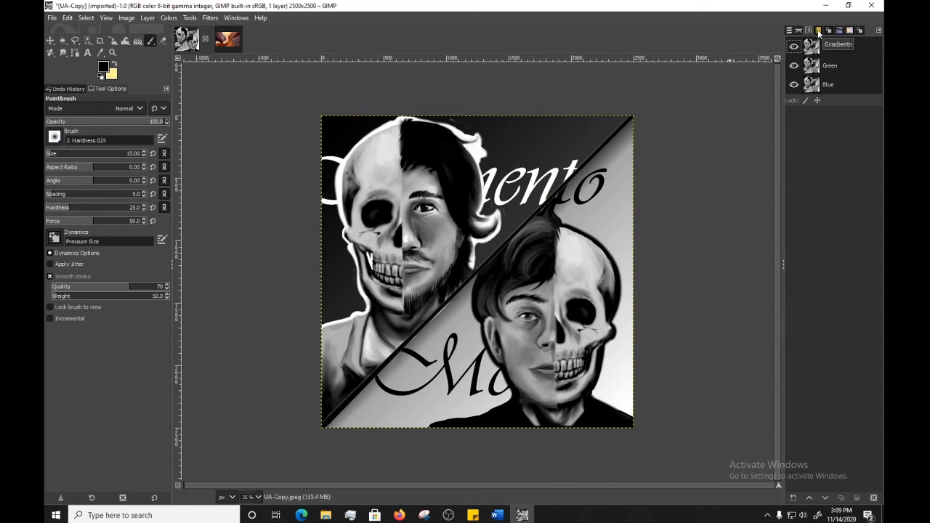
left_click(818, 32)
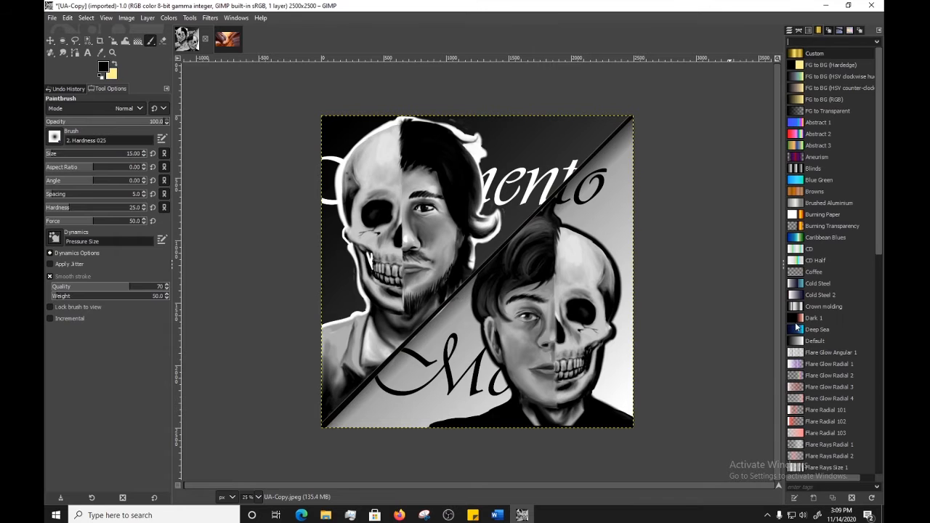
left_click(829, 32)
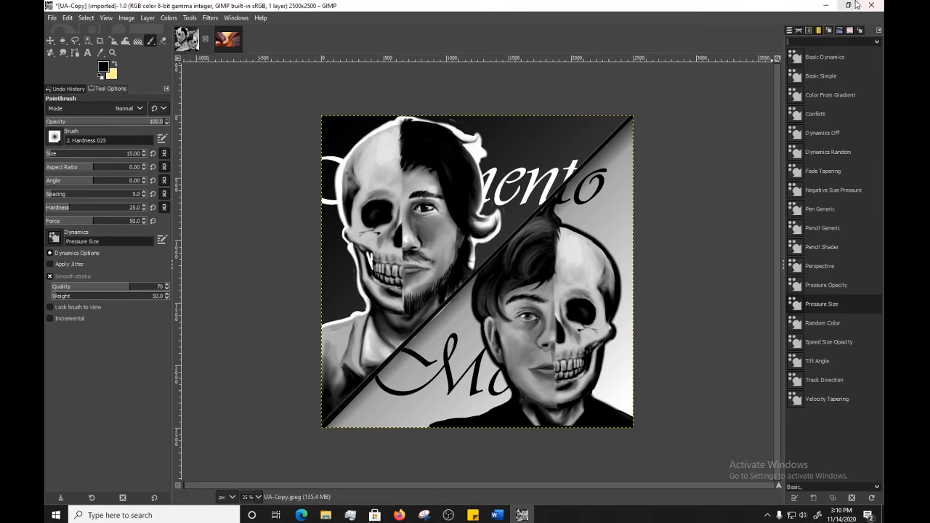
left_click(838, 31)
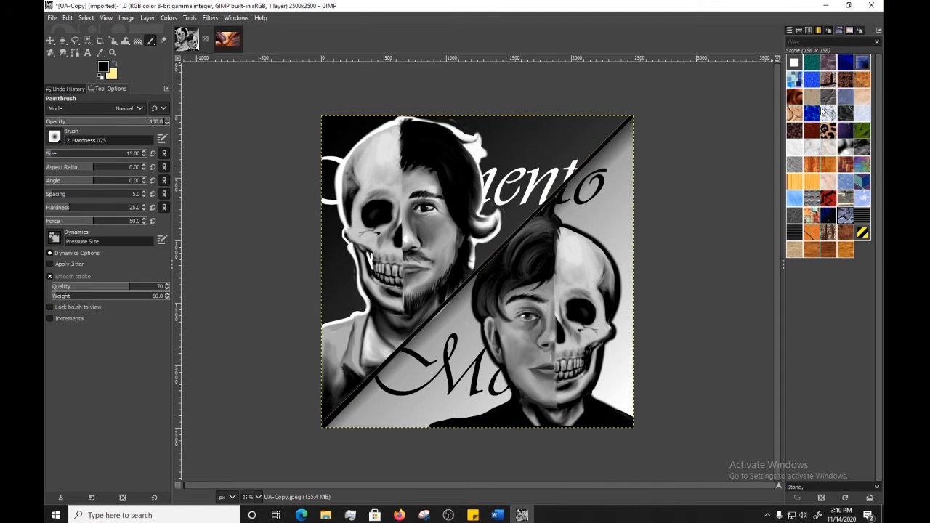
left_click(849, 31)
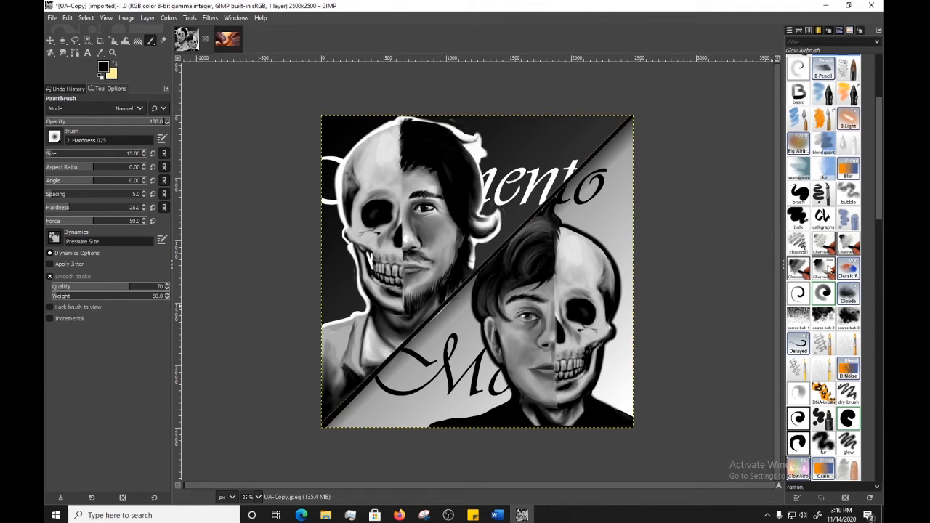
scroll(831, 266, "up", 4)
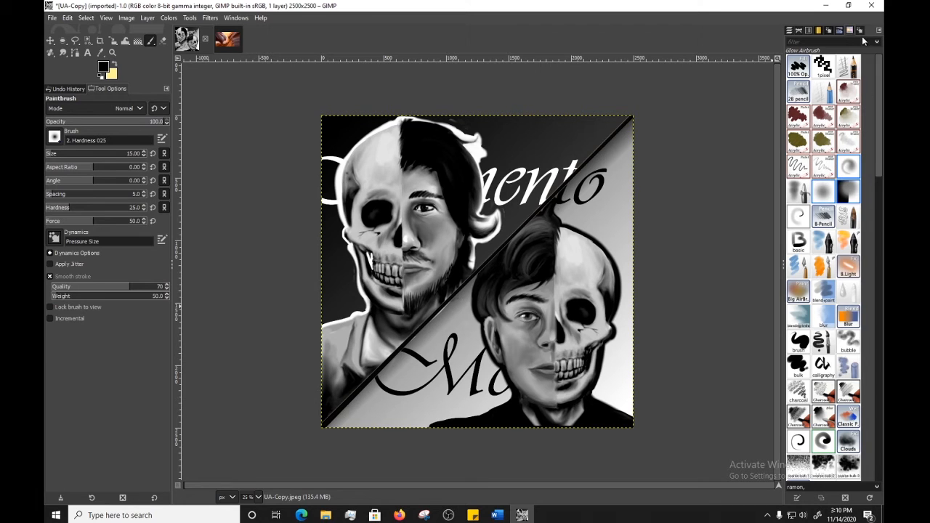
left_click(860, 32)
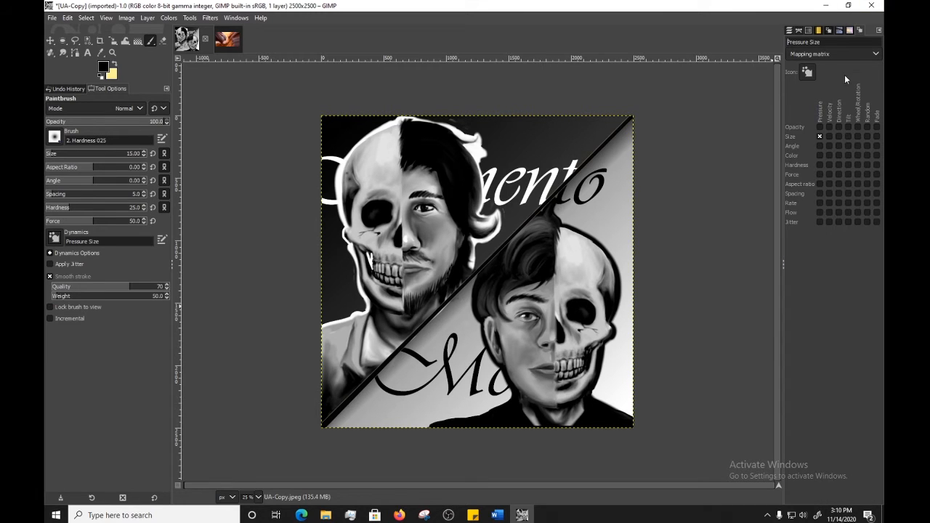
left_click(838, 54)
left_click(839, 54)
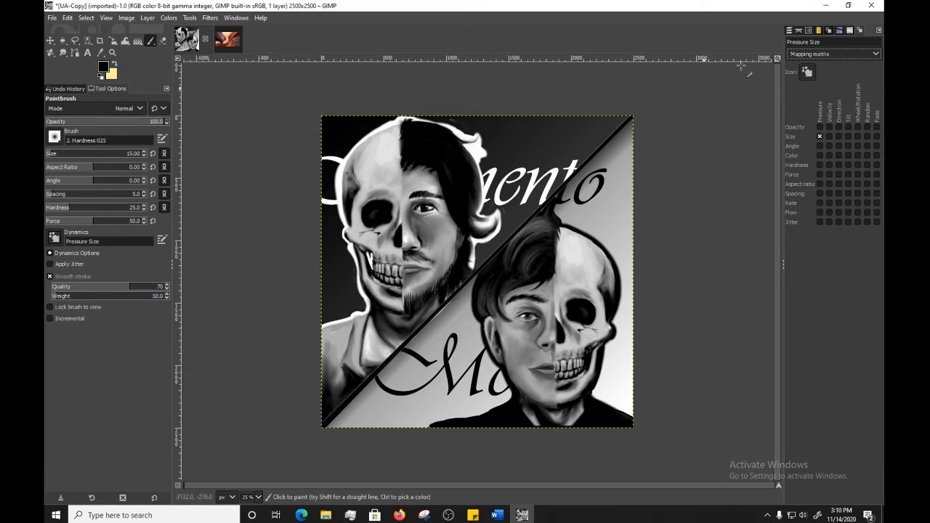
left_click(790, 31)
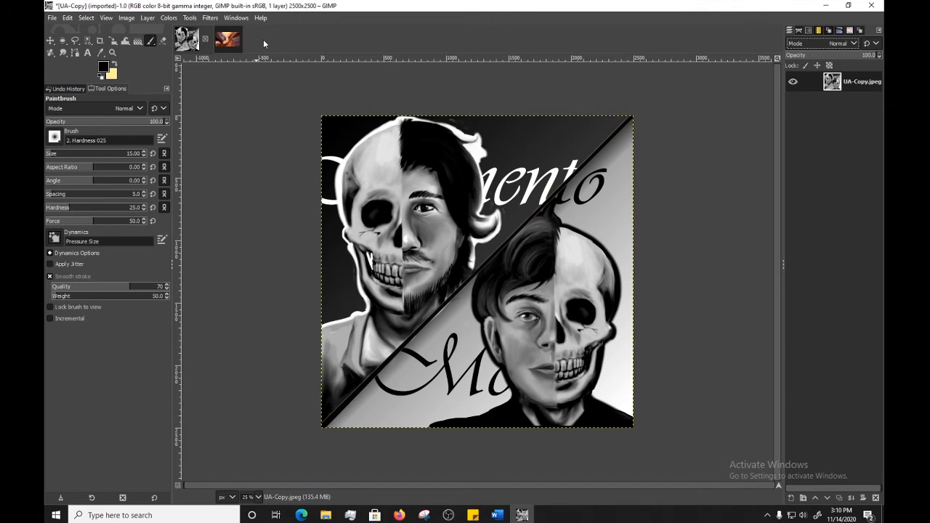
Step: Switch to the open Desert.jpg image
left_click(220, 40)
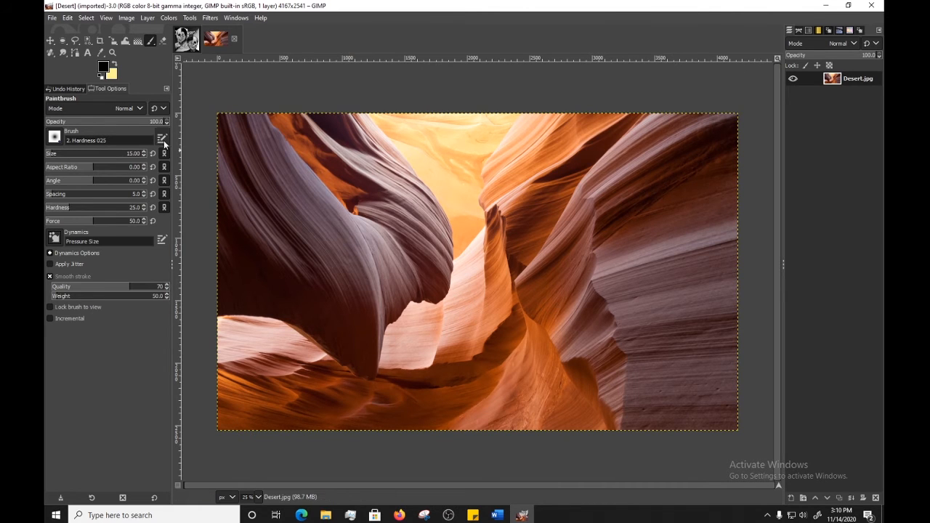
Step: On the UA-Copy.jpeg image, review the available ruler units, and set the zoom to 100% and back to 25%
left_click(186, 39)
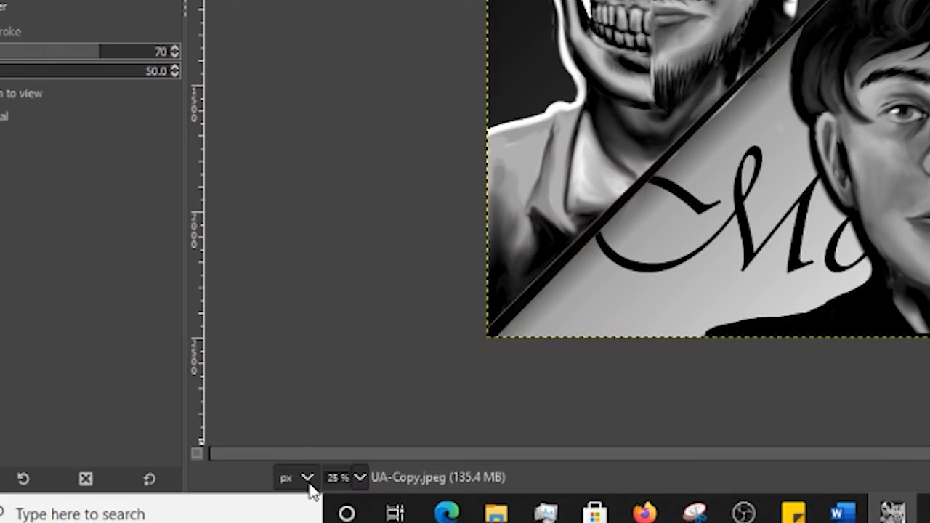
left_click(307, 480)
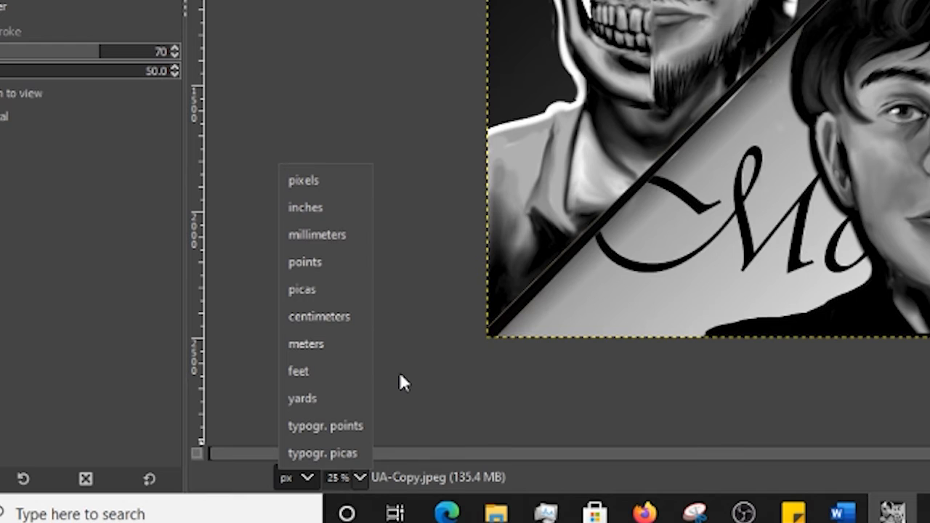
left_click(360, 477)
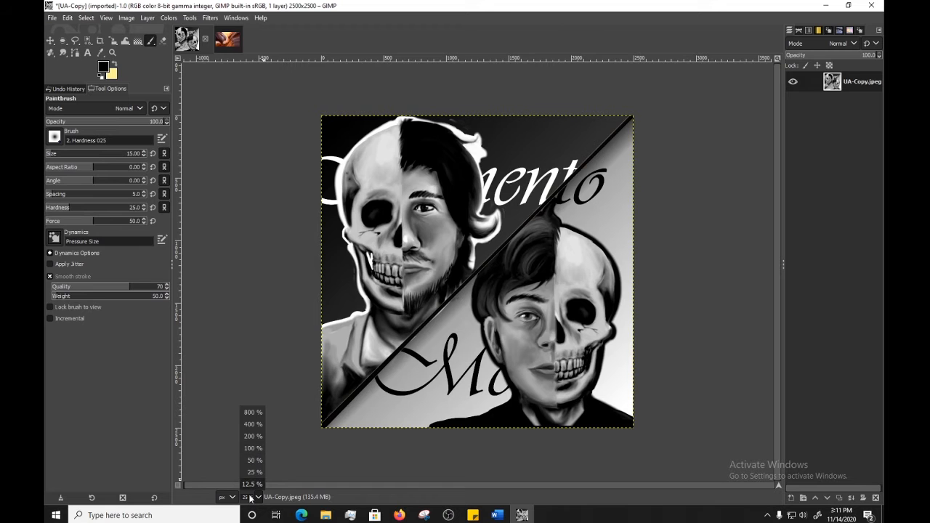
left_click(254, 449)
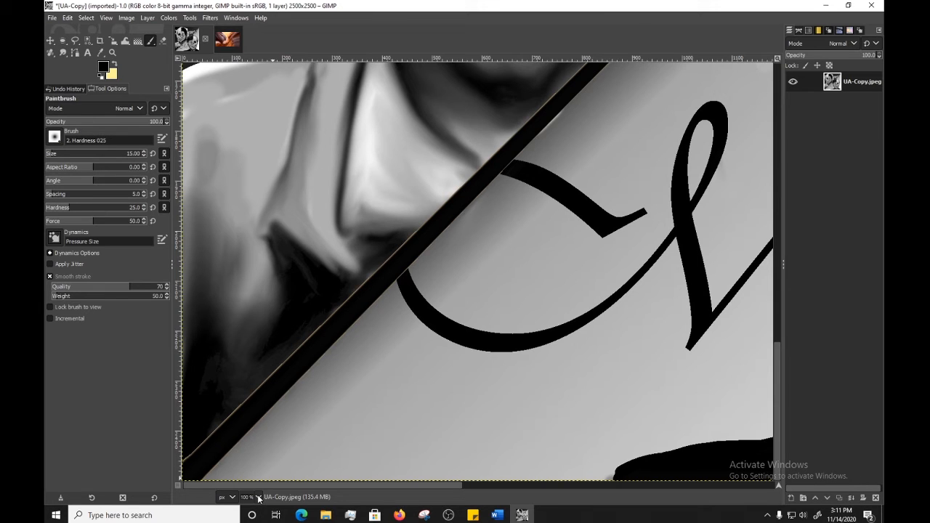
left_click(259, 498)
left_click(259, 473)
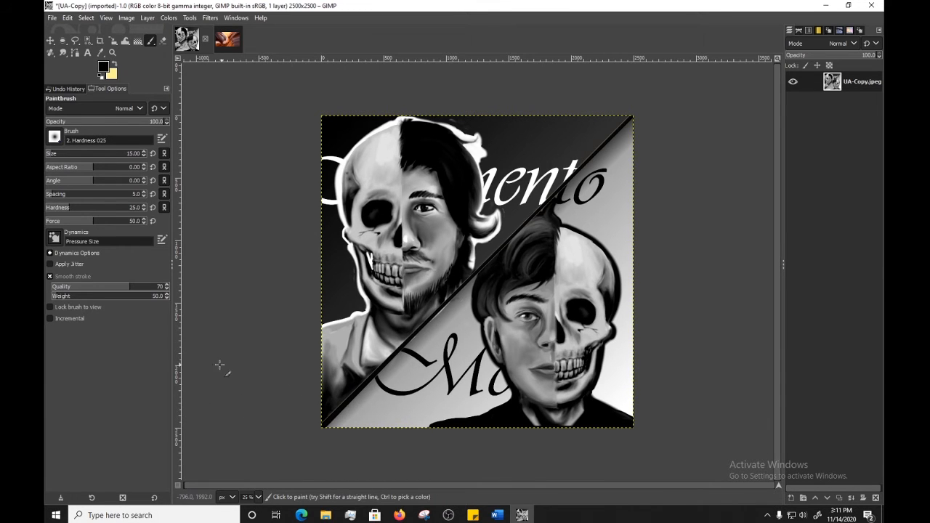
Step: Switch to the Desert.jpg image and look through the available editing, selection and view commands
left_click(215, 43)
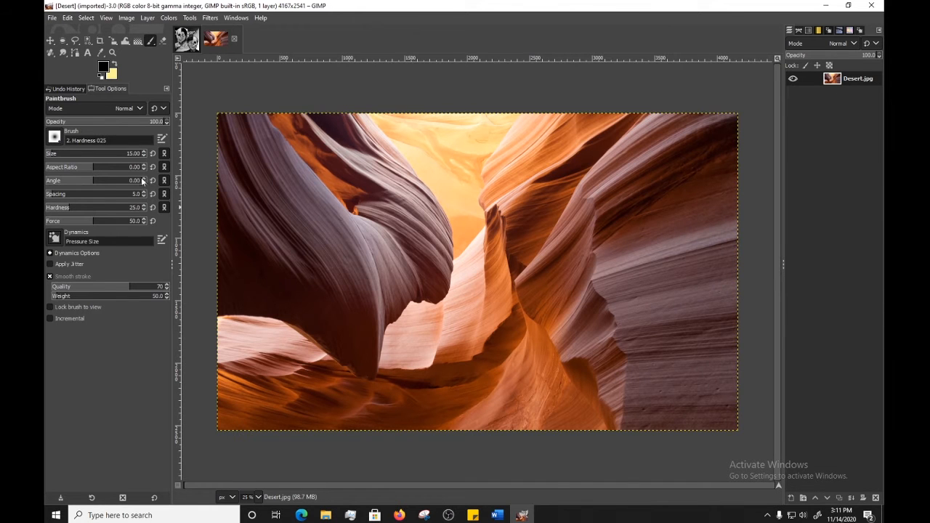
left_click(64, 20)
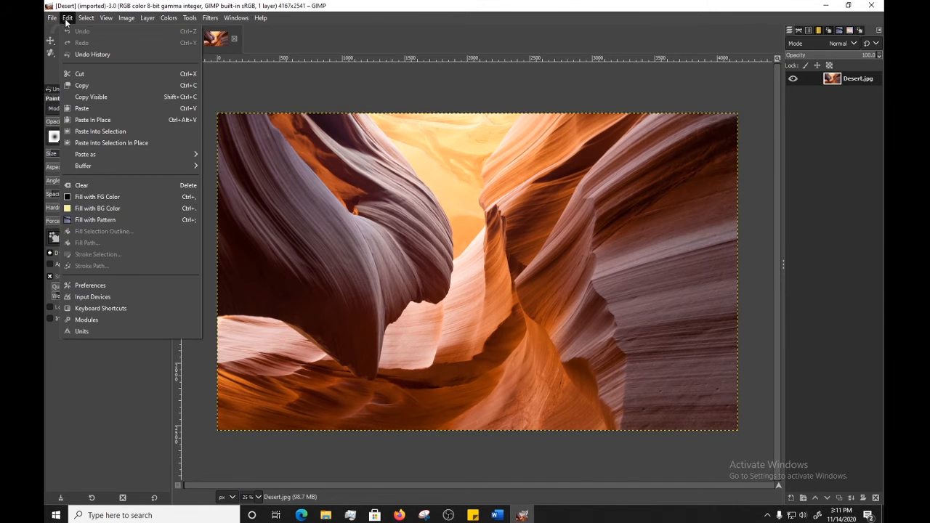
mouse_move(77, 21)
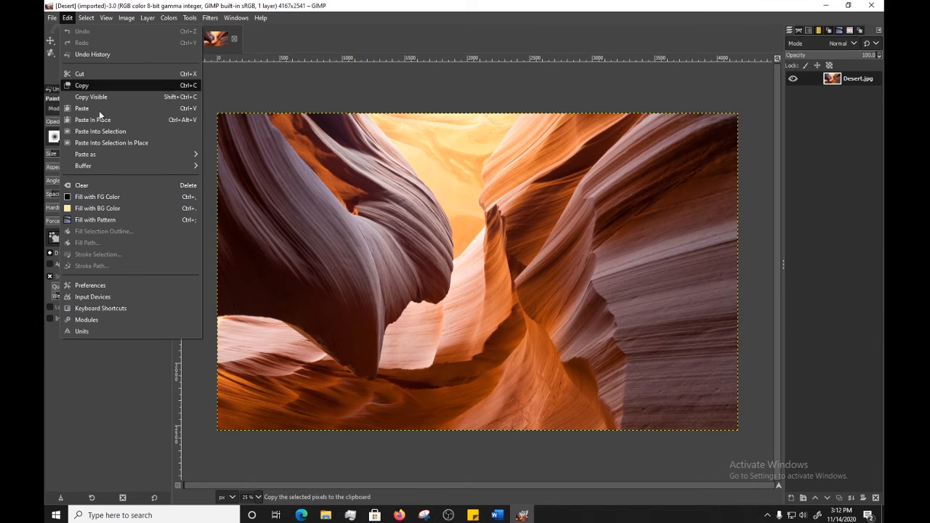
left_click(85, 18)
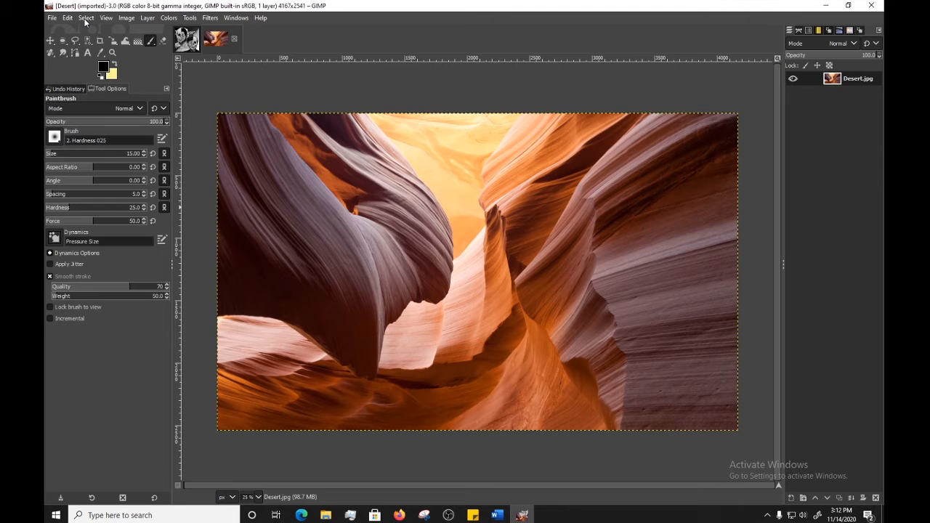
left_click(86, 20)
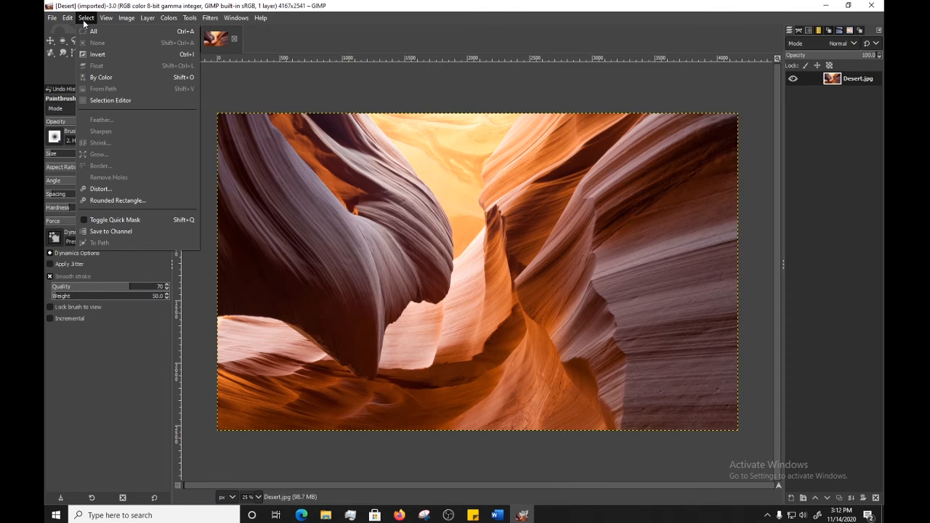
mouse_move(98, 22)
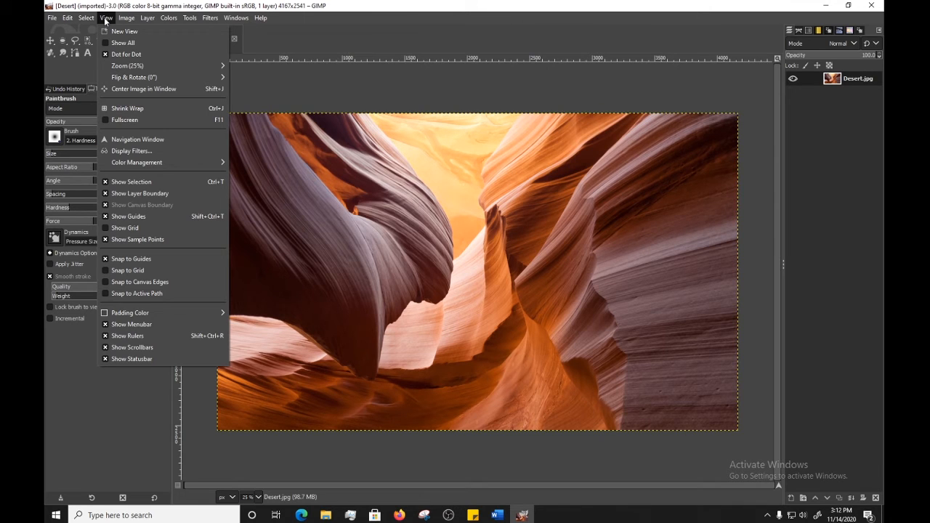
left_click(72, 339)
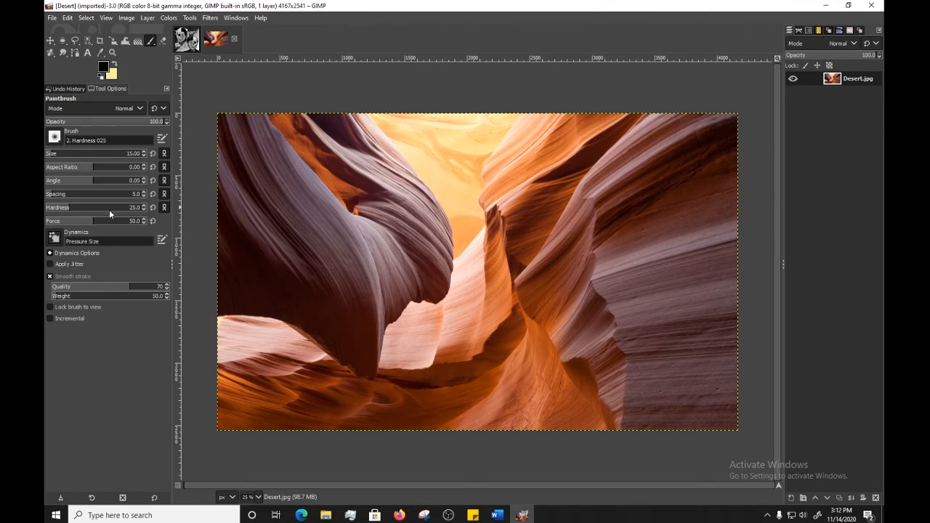
left_click(107, 19)
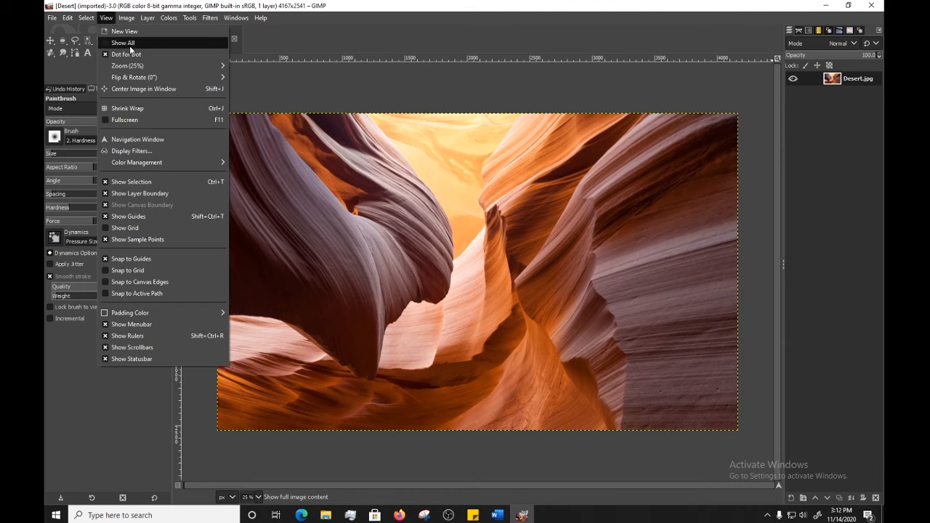
Step: Flip the whole Desert image horizontally and undo the flip
mouse_move(122, 15)
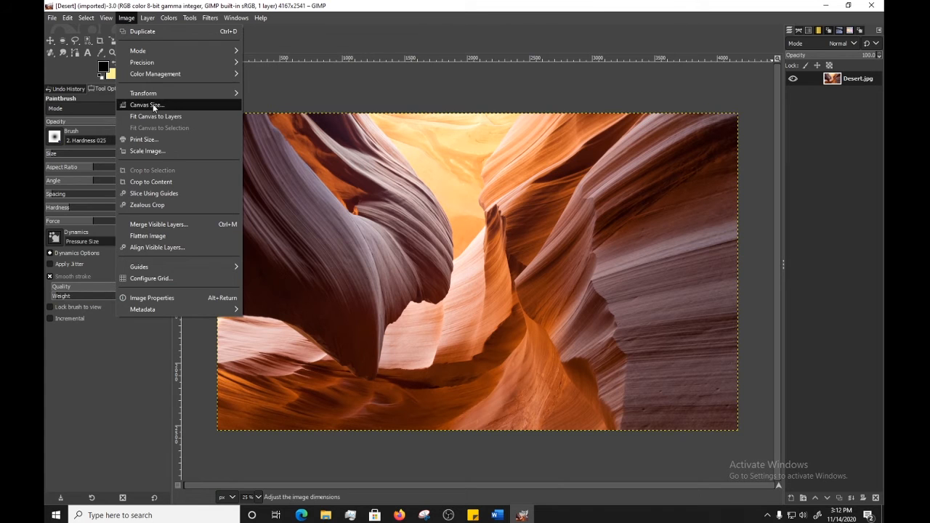
mouse_move(160, 93)
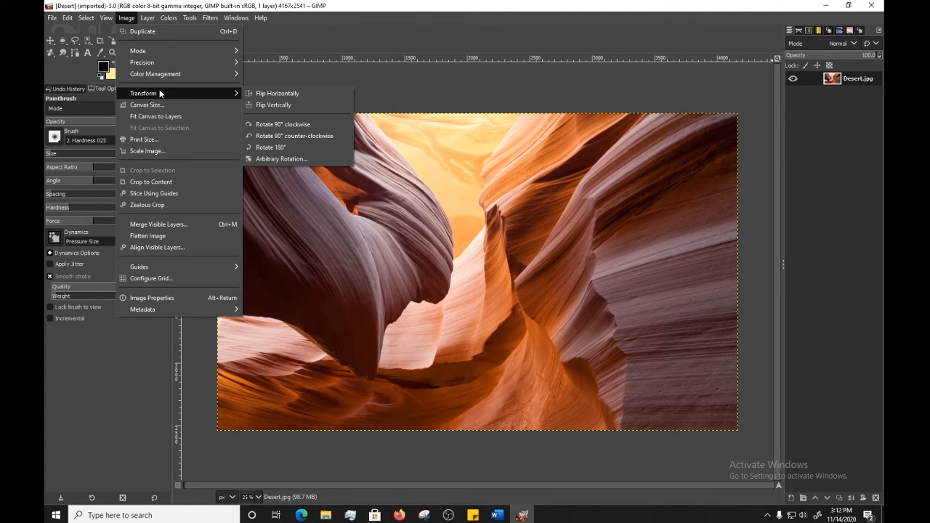
left_click(299, 98)
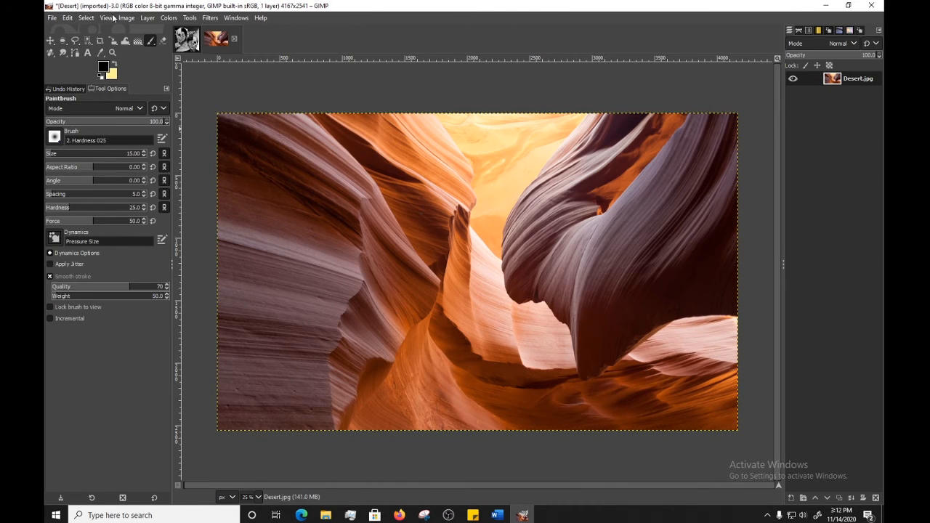
left_click(67, 17)
left_click(130, 30)
Step: Look through the image and layer commands, including the layer stack and transform options
left_click(126, 18)
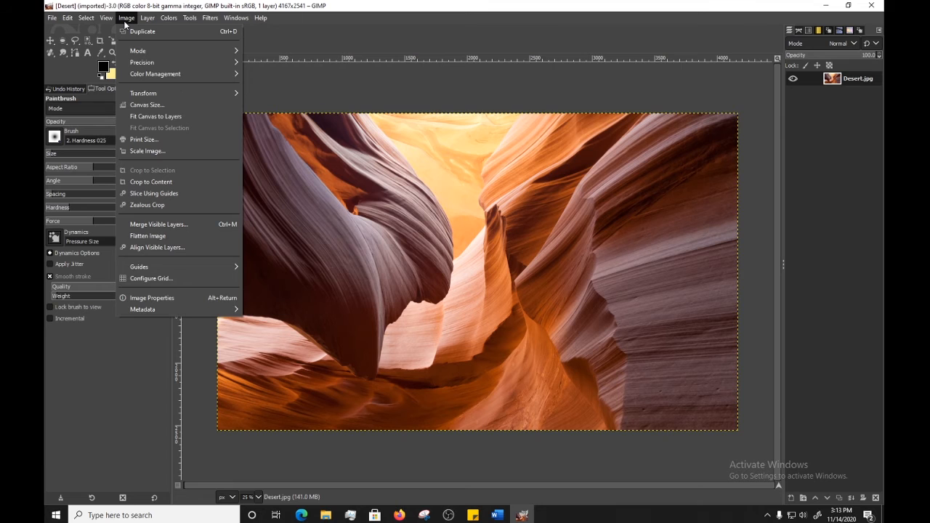
left_click(125, 19)
left_click(125, 20)
mouse_move(145, 20)
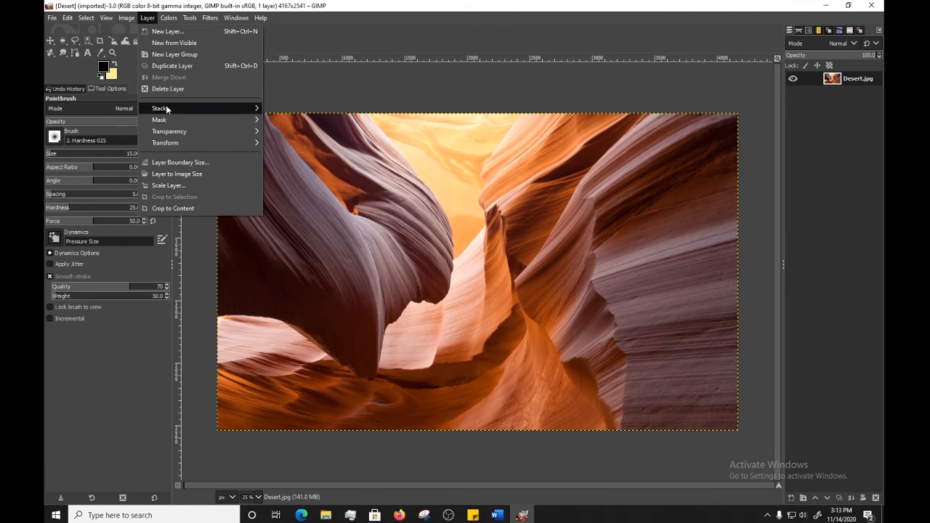
mouse_move(172, 142)
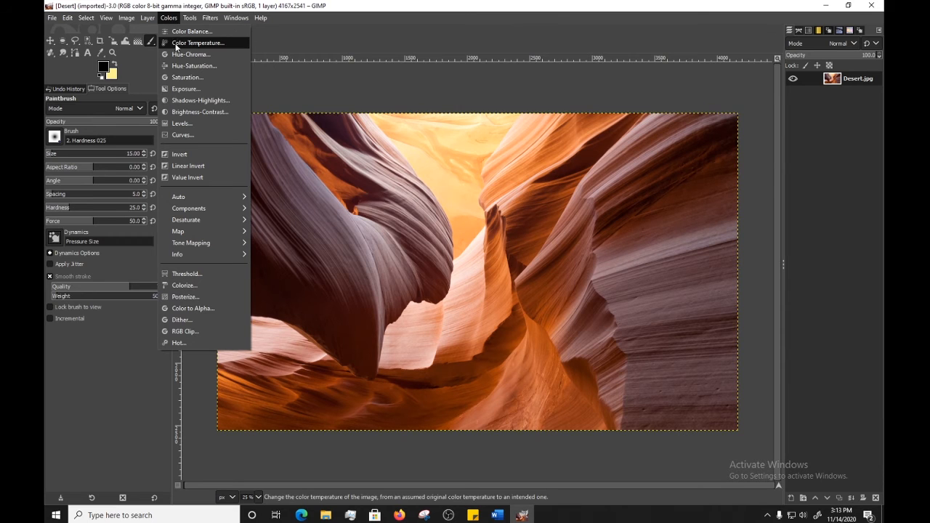
Step: Apply a Shadows-Highlights adjustment to the Desert image with shadows at -59.76 and highlights at 64.63
left_click(196, 101)
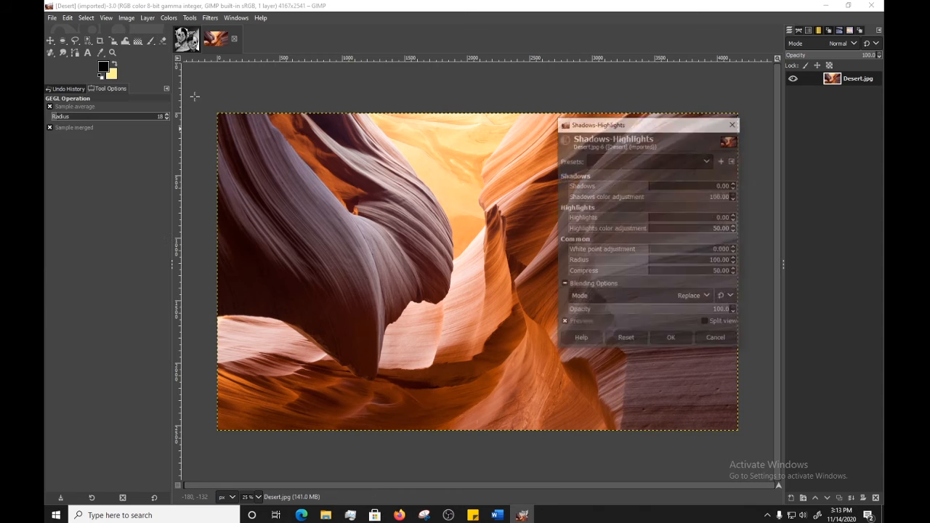
left_click_drag(631, 191, 601, 189)
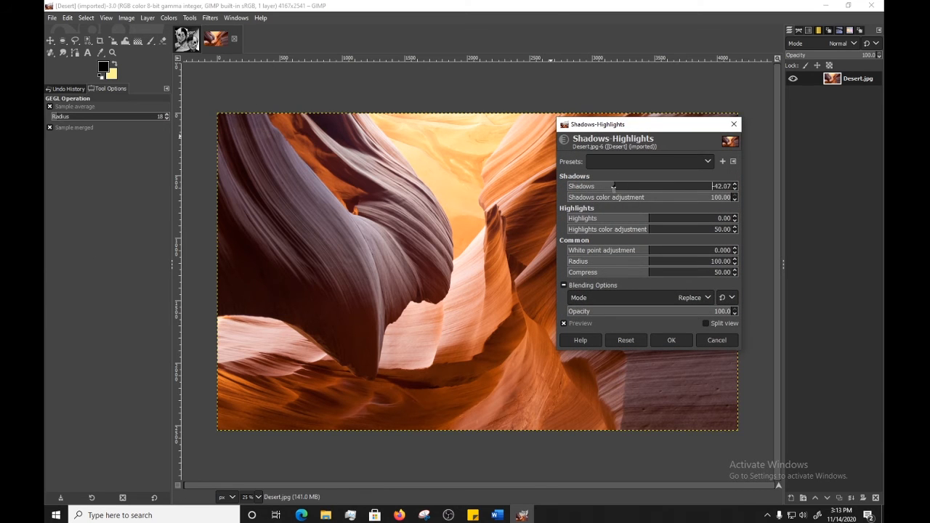
left_click_drag(644, 221, 703, 218)
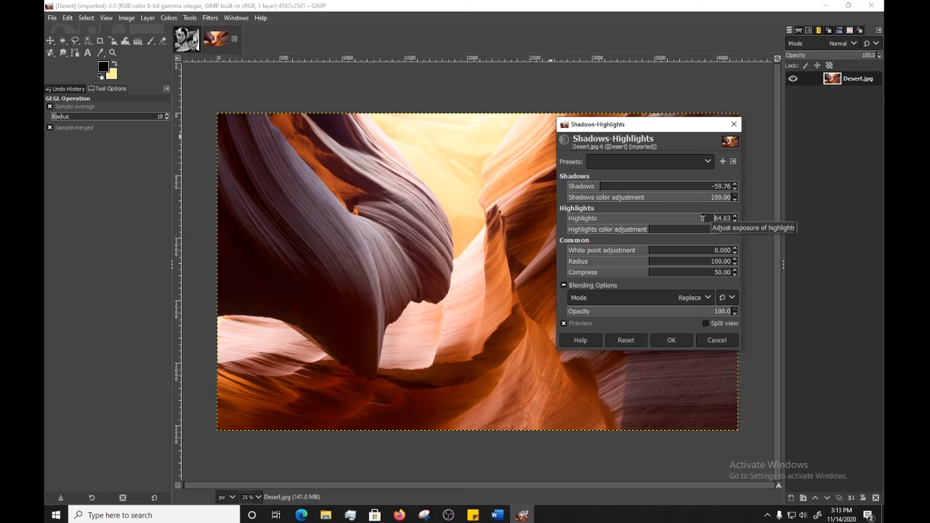
left_click(664, 340)
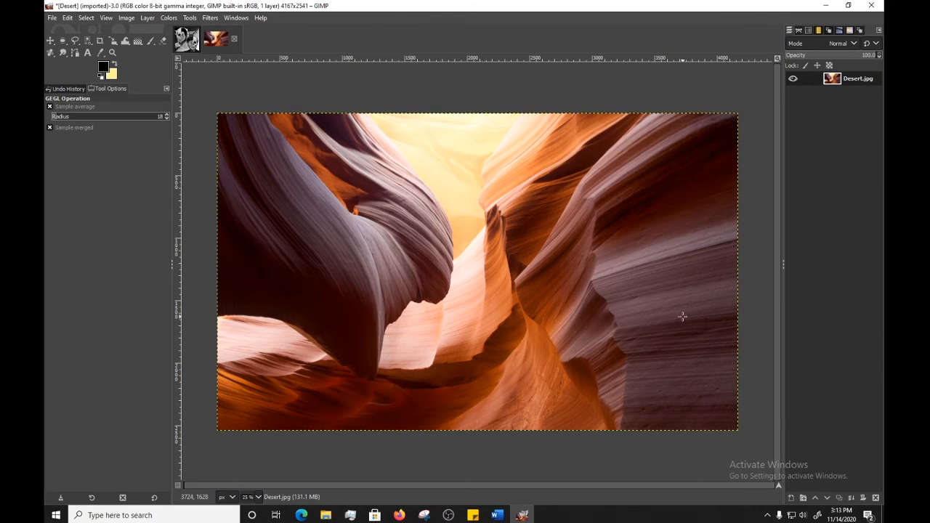
Step: Increase the Desert image's contrast with the Brightness-Contrast adjustment and apply it, keeping brightness at 0
left_click(168, 17)
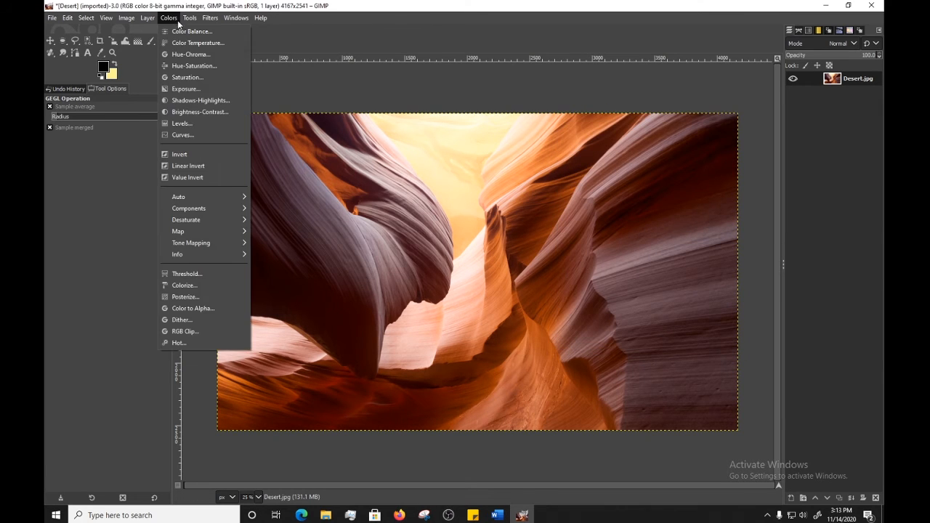
left_click(188, 112)
left_click_drag(751, 261, 760, 264)
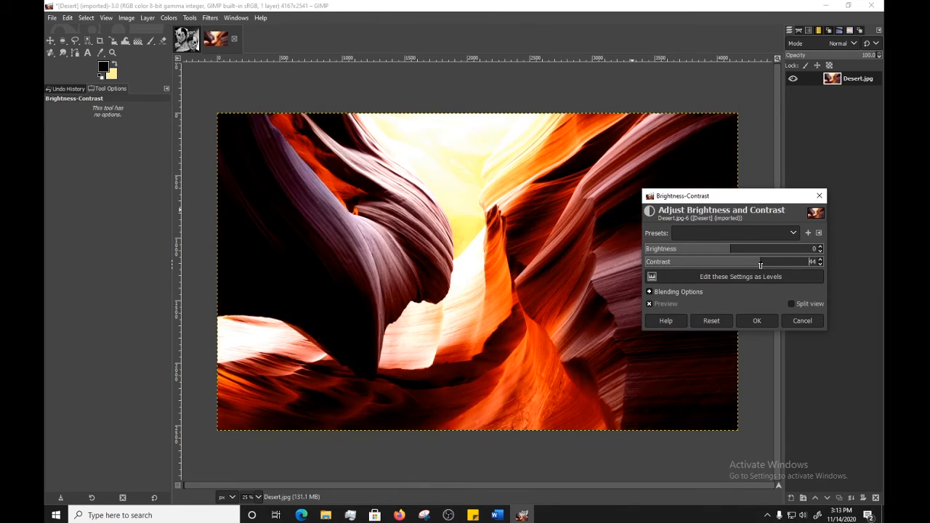
left_click(760, 264)
mouse_move(761, 267)
left_mouse_down()
mouse_move(779, 267)
mouse_move(758, 266)
left_mouse_up()
left_click(757, 320)
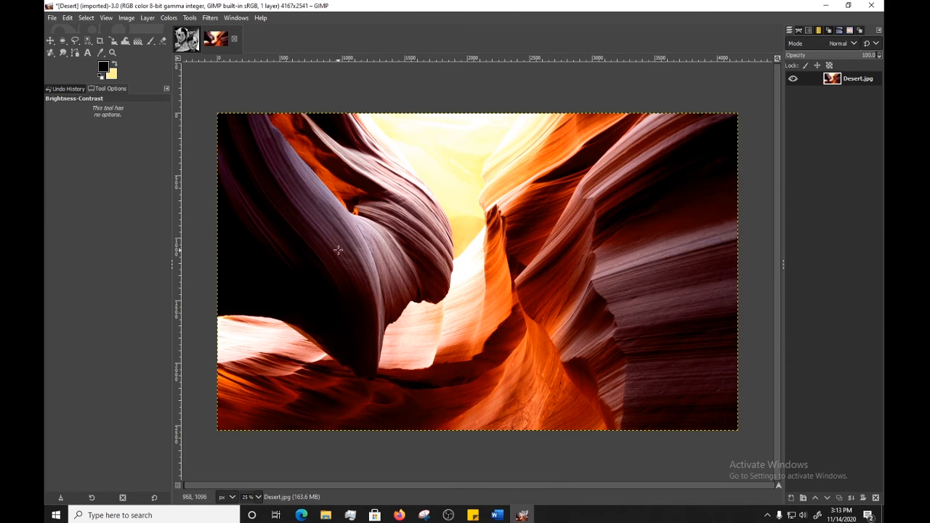
Step: Look through the color adjustment, file and tool commands, including the selection, paint and transform tool groups
left_click(169, 17)
key("Escape")
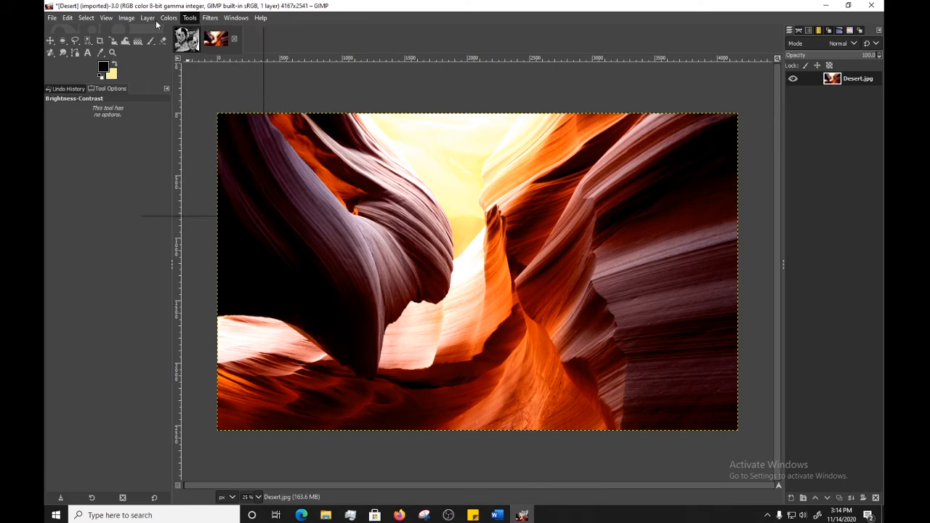
left_click(168, 17)
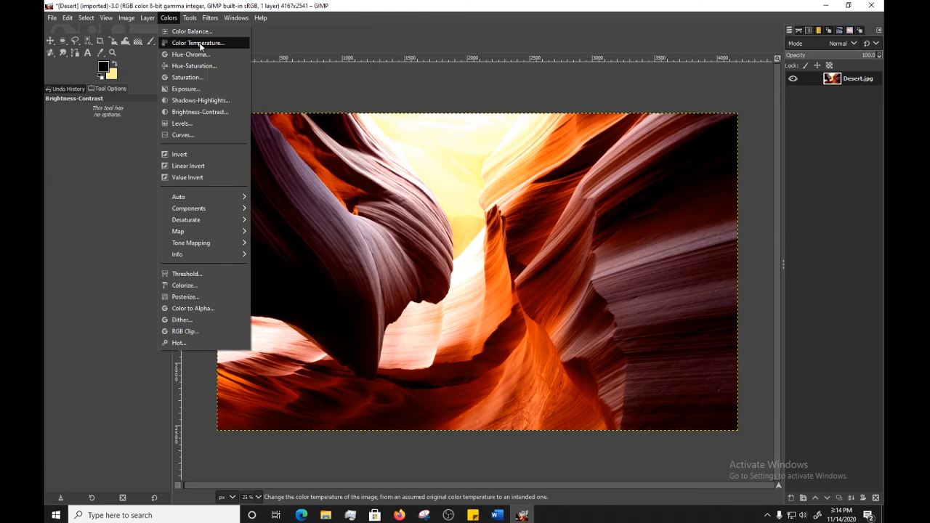
mouse_move(190, 19)
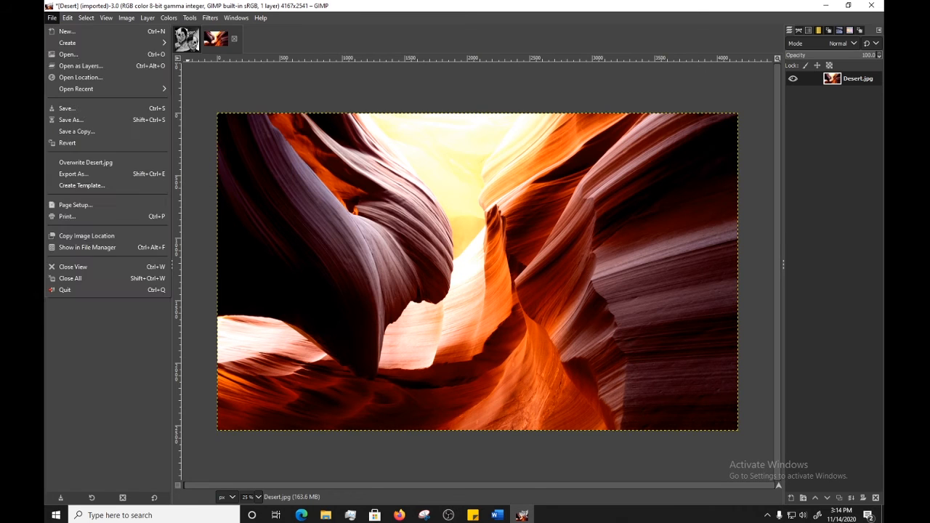
left_click(221, 87)
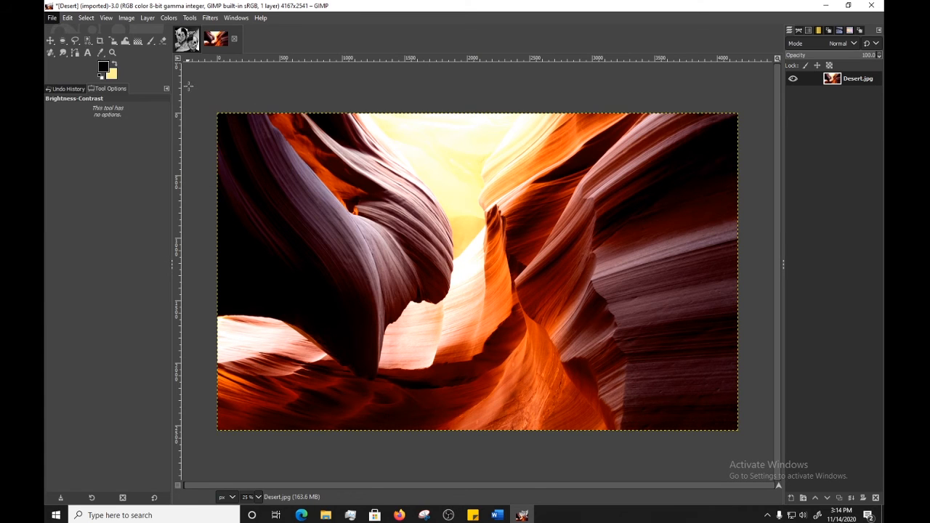
left_click(191, 18)
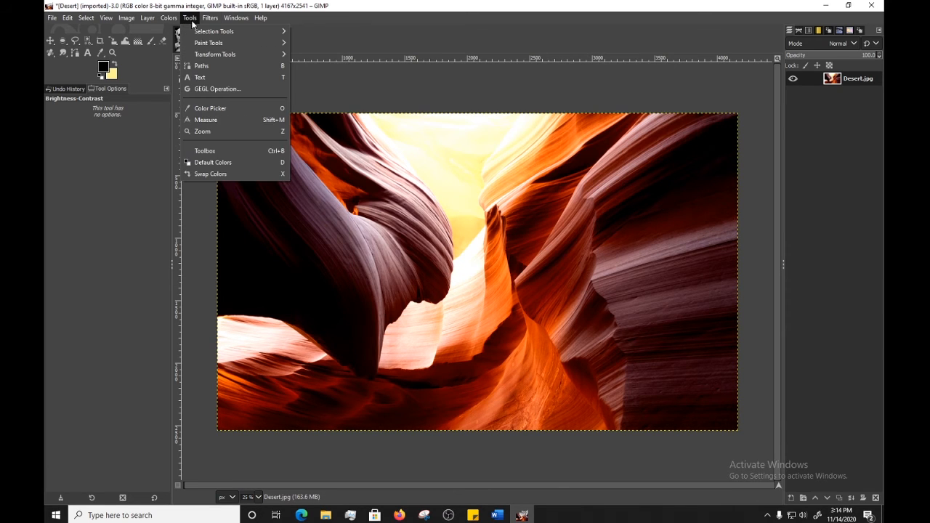
mouse_move(191, 30)
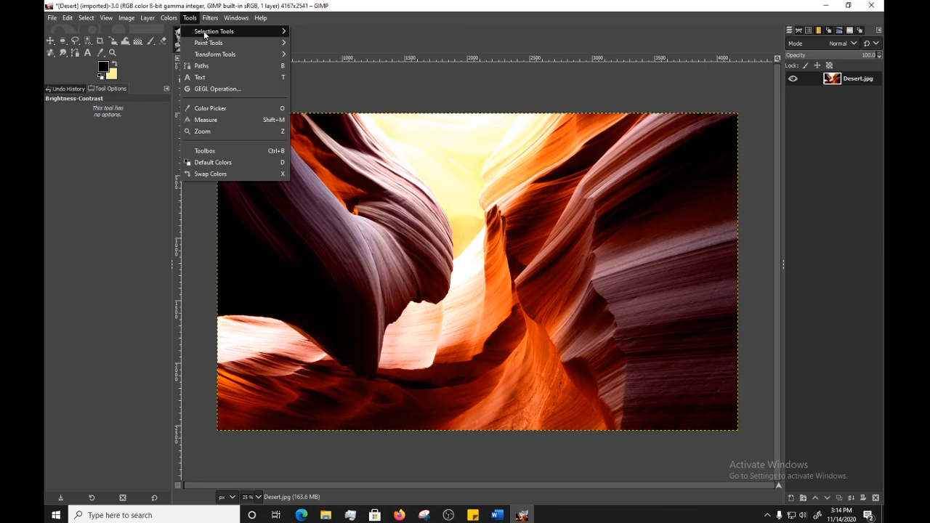
mouse_move(66, 17)
Step: Apply a Gaussian Blur filter to the Desert image with Size X and Size Y at 26.46
mouse_move(210, 18)
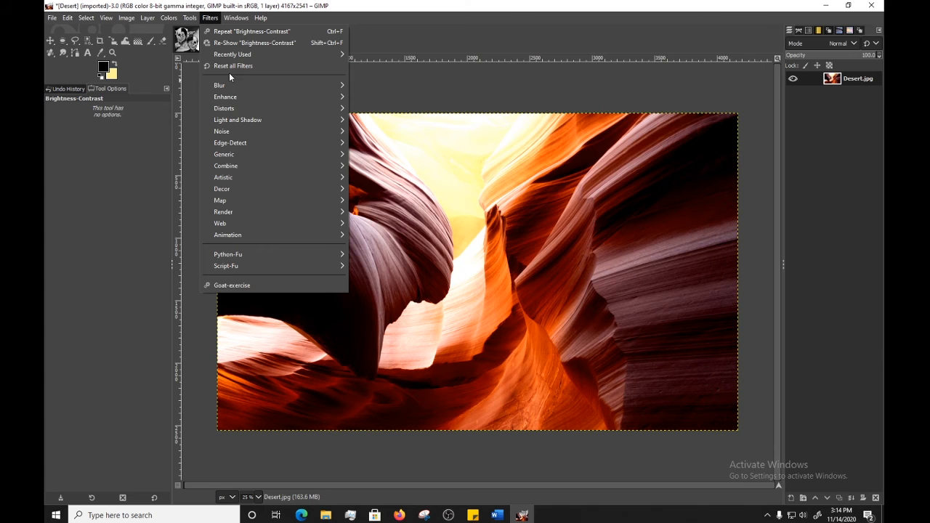
mouse_move(235, 86)
left_click(400, 92)
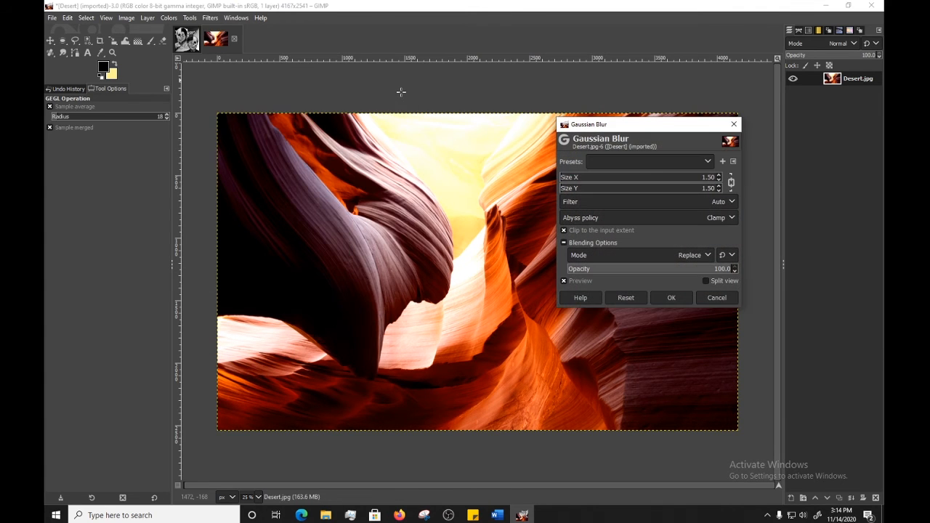
left_click(602, 182)
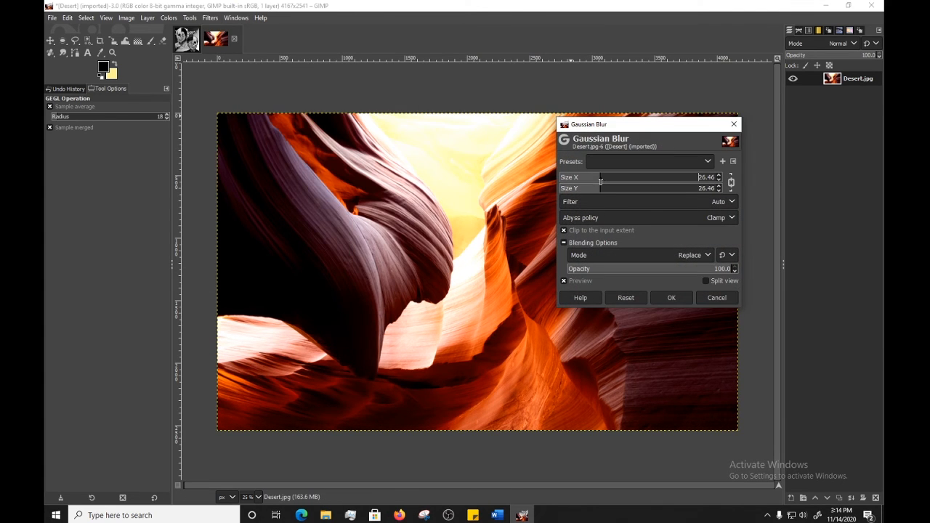
left_click(671, 298)
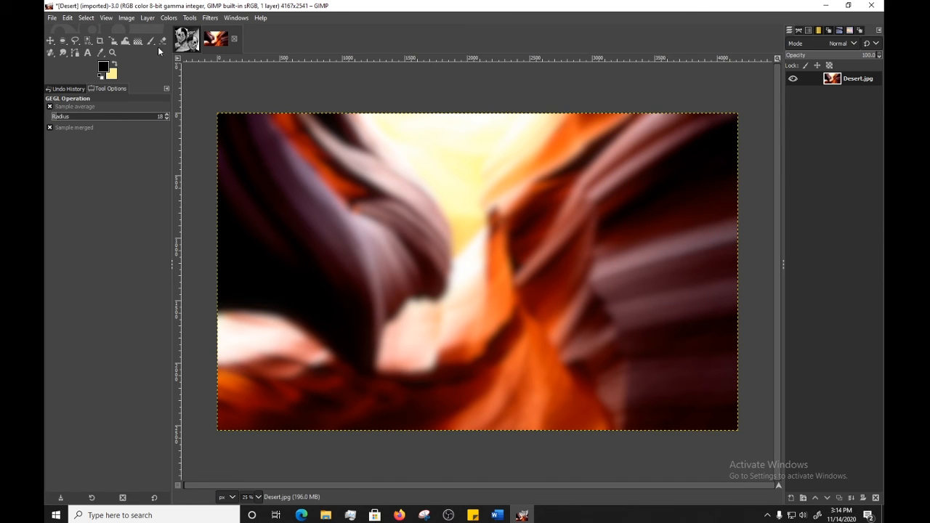
Step: Undo the Gaussian Blur on the Desert image
left_click(68, 18)
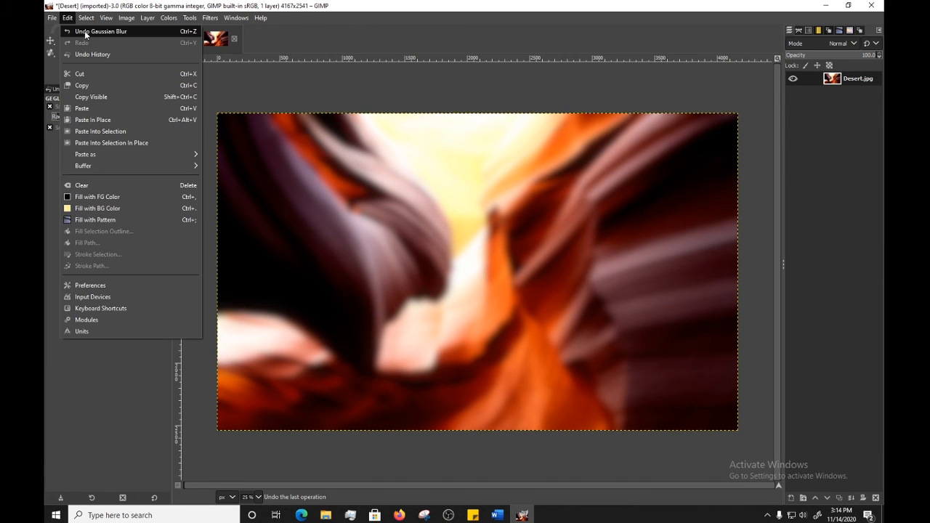
left_click(85, 32)
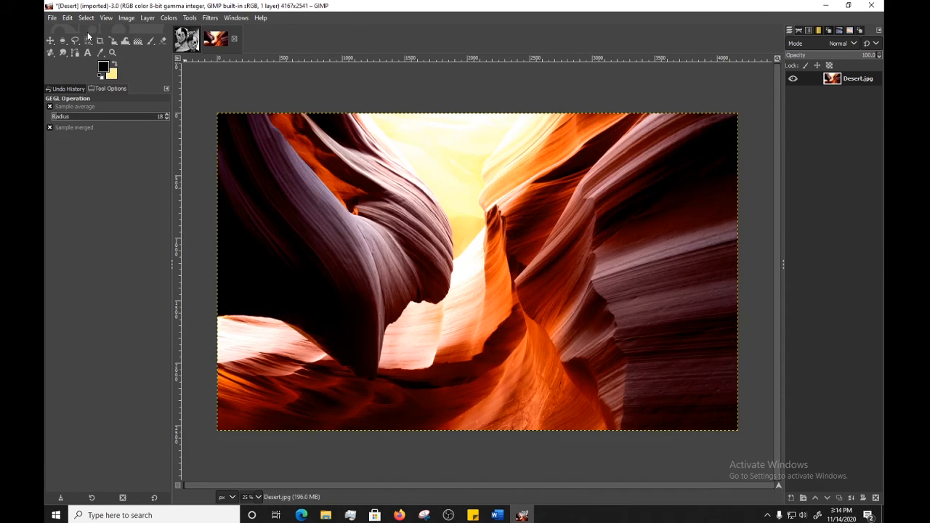
Step: Look through the filter and window commands, including the recently closed docks and the list of dockable dialogs
left_click(209, 17)
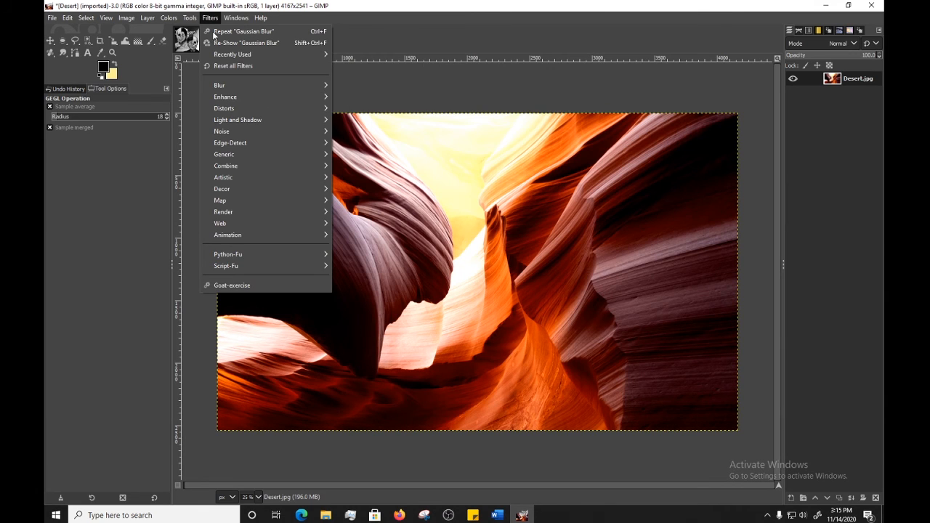
mouse_move(236, 18)
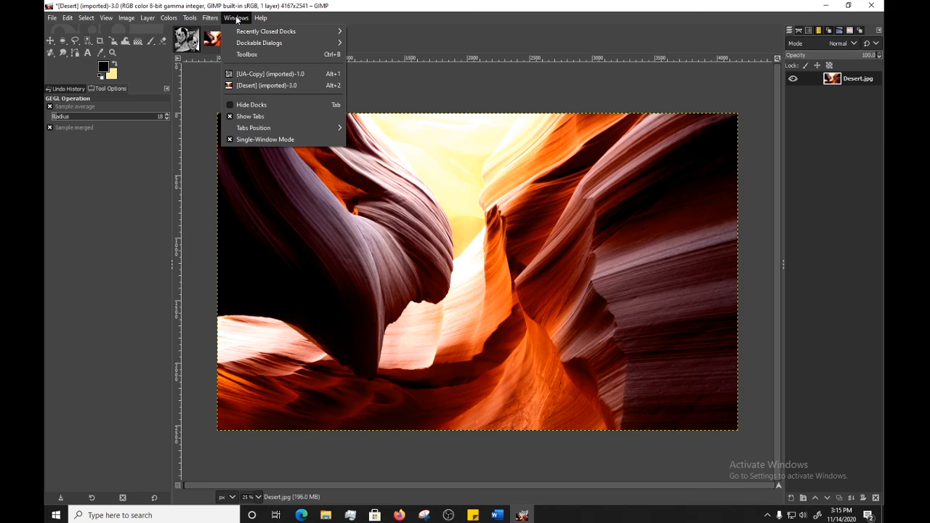
mouse_move(273, 31)
left_click(110, 91)
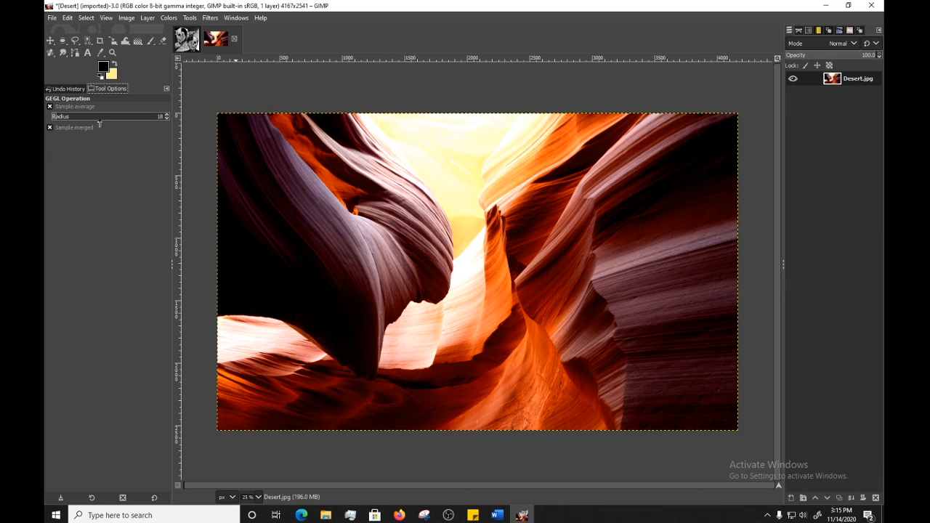
left_click(234, 17)
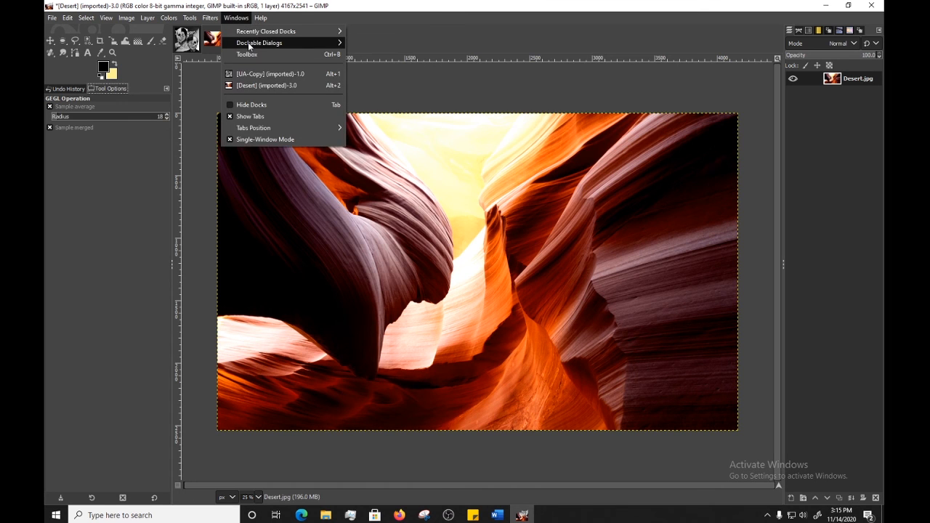
mouse_move(248, 44)
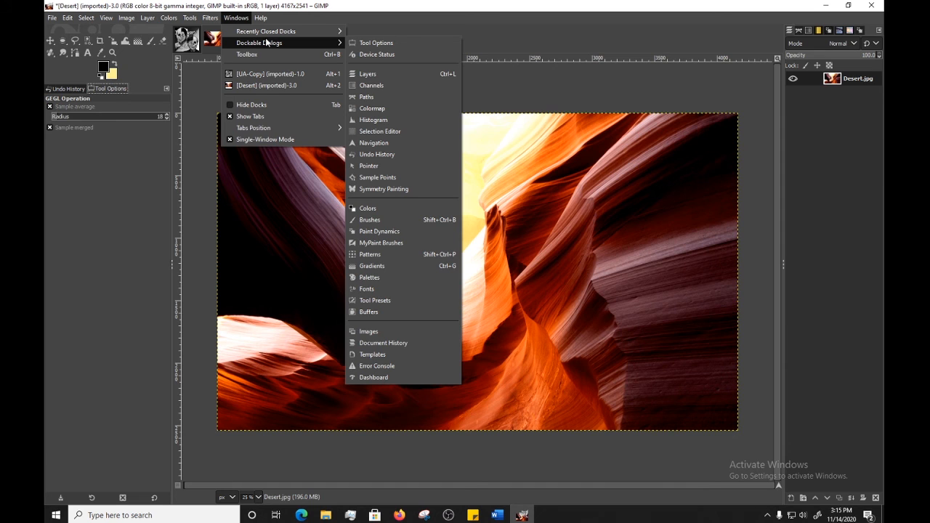
left_click(266, 42)
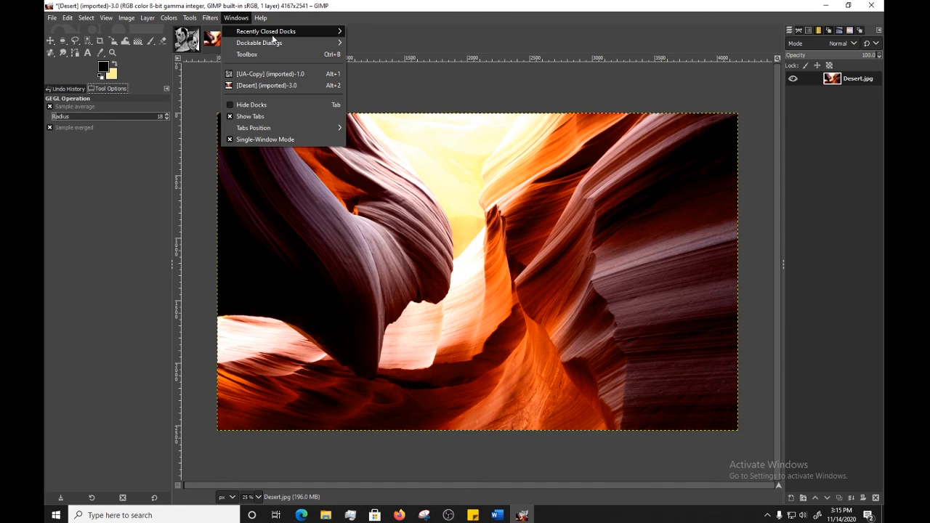
left_click(266, 43)
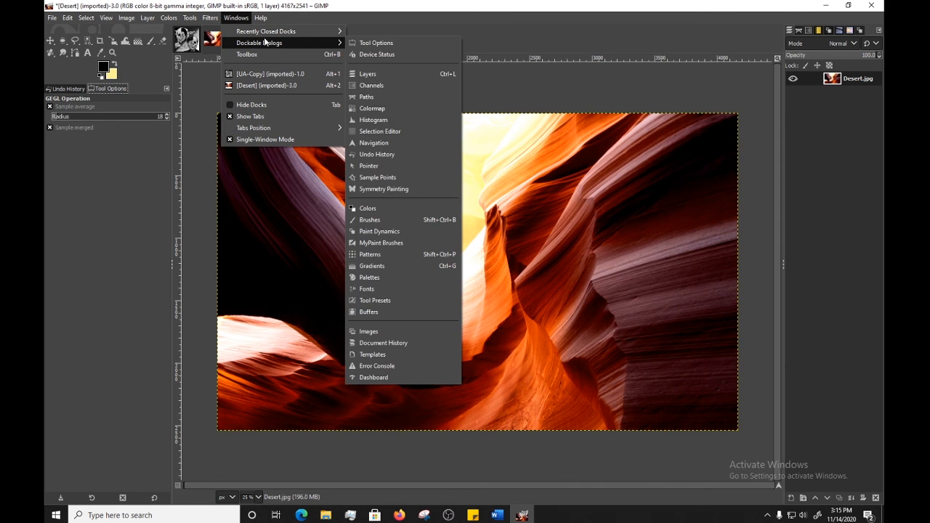
Step: Look through the help commands, try to open a user manual topic, and dismiss the missing-manual dialog
mouse_move(263, 20)
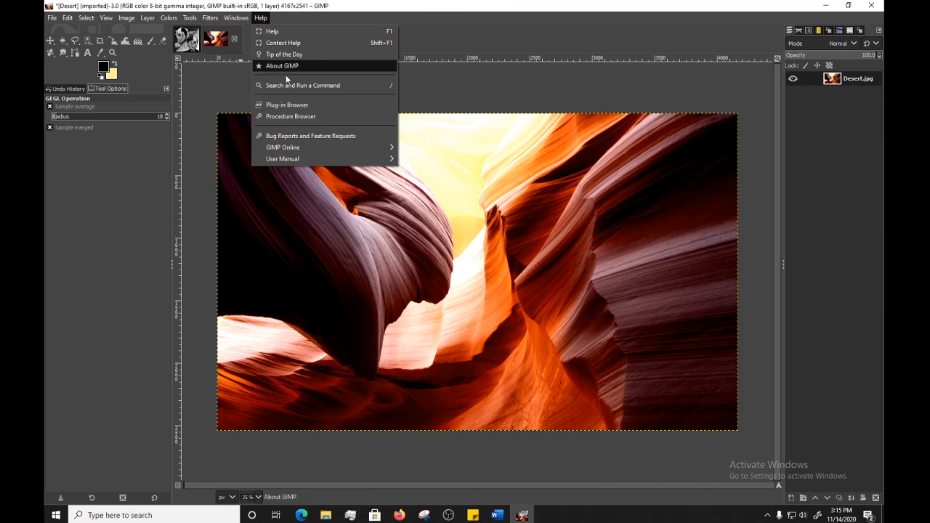
mouse_move(285, 162)
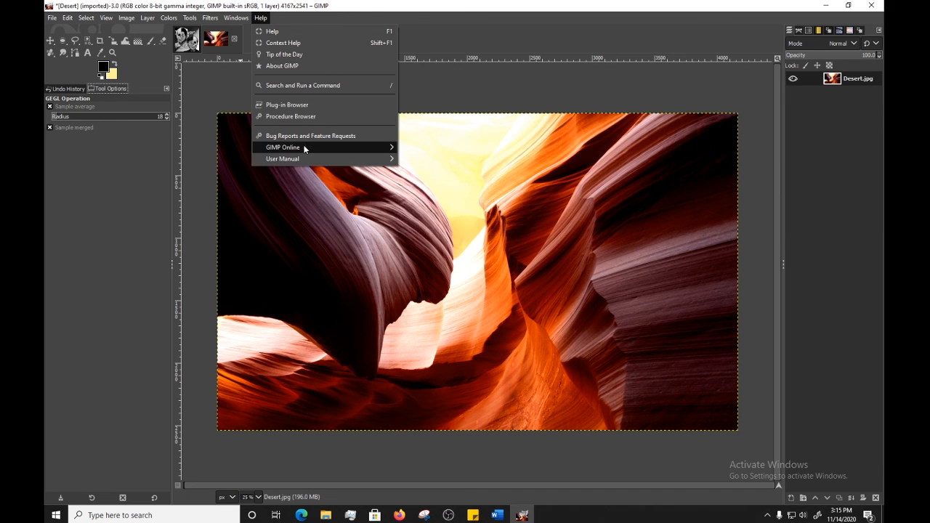
left_click(454, 157)
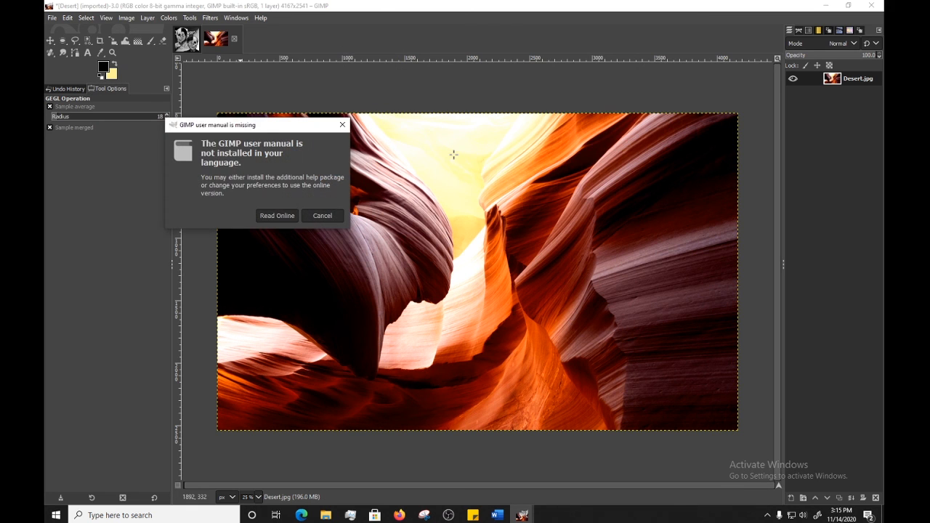
left_click_drag(259, 128, 459, 120)
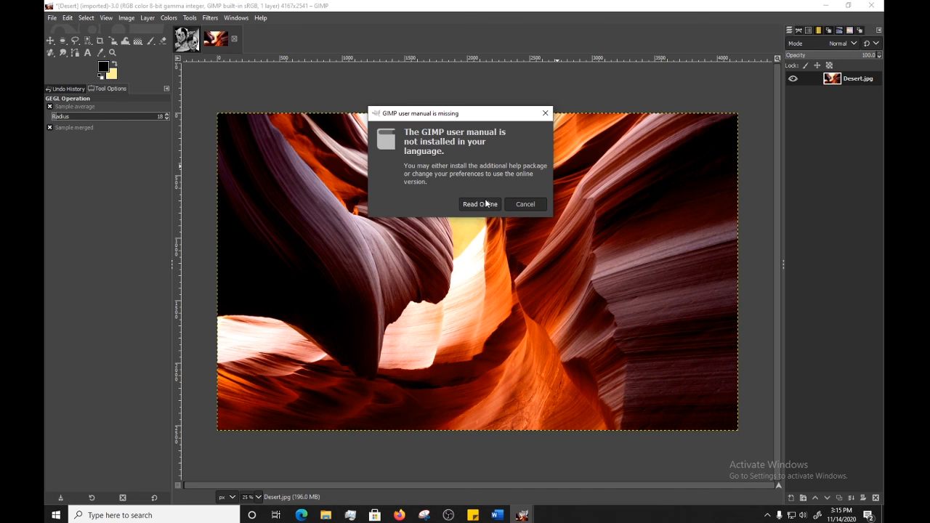
left_click(525, 204)
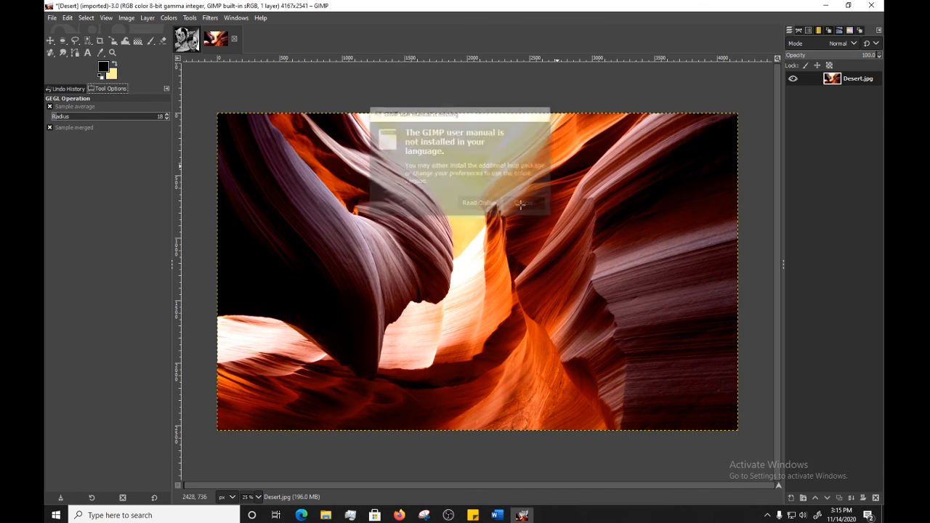